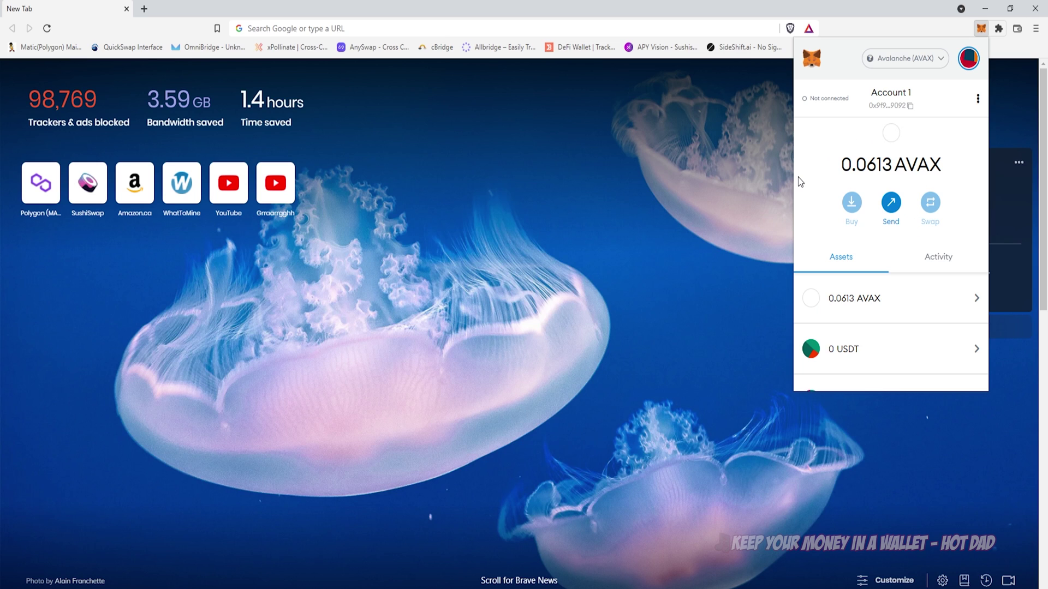
Step: Open the xpollinate.io website in the current tab
left_click(278, 28)
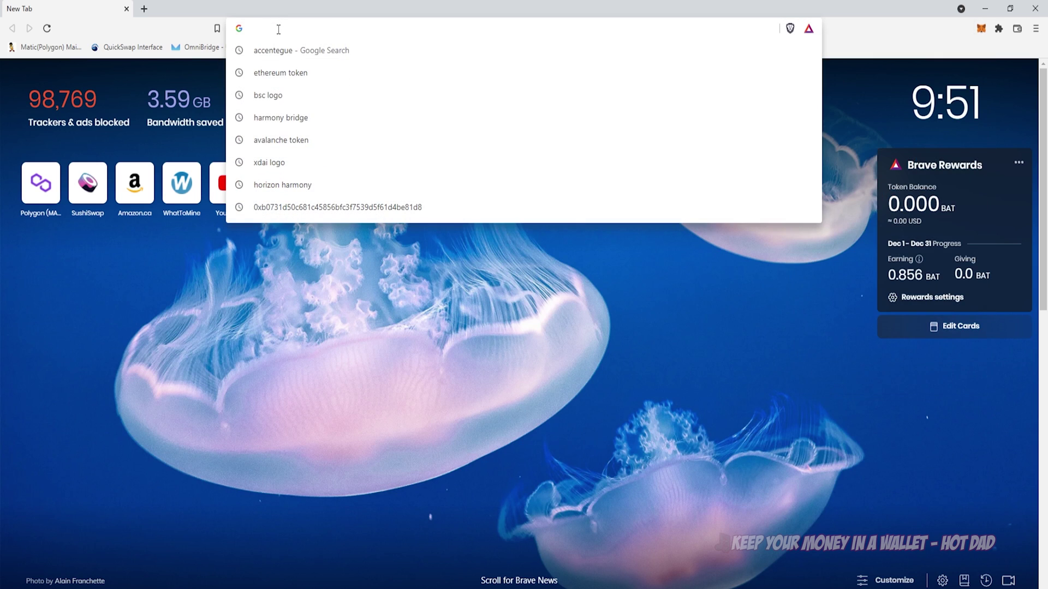
type("xpollinate.io")
key("Return")
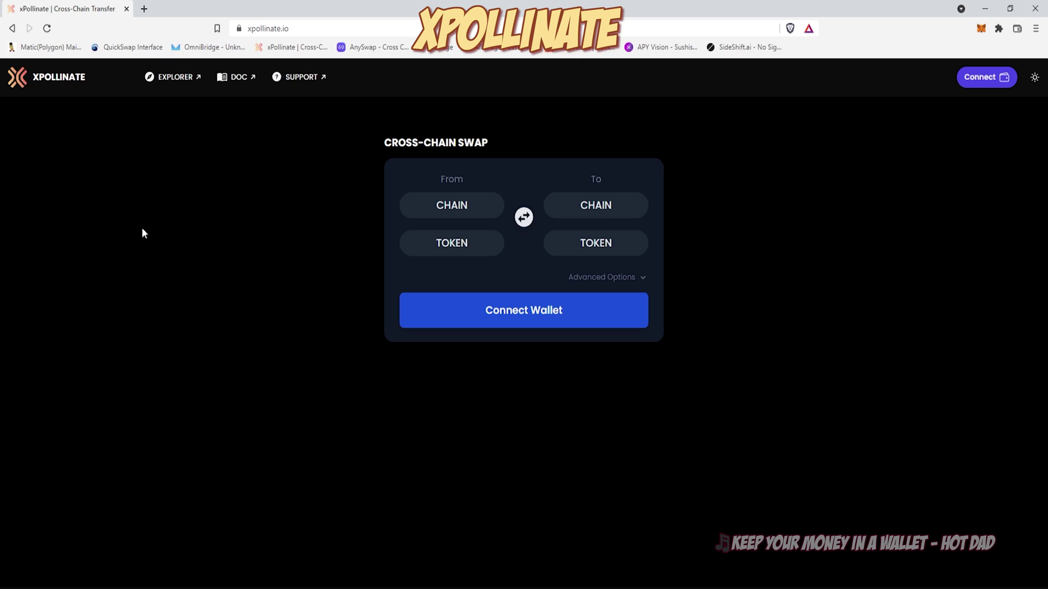
Step: Connect the MetaMask wallet to the site and check its connection status in the wallet
left_click(985, 78)
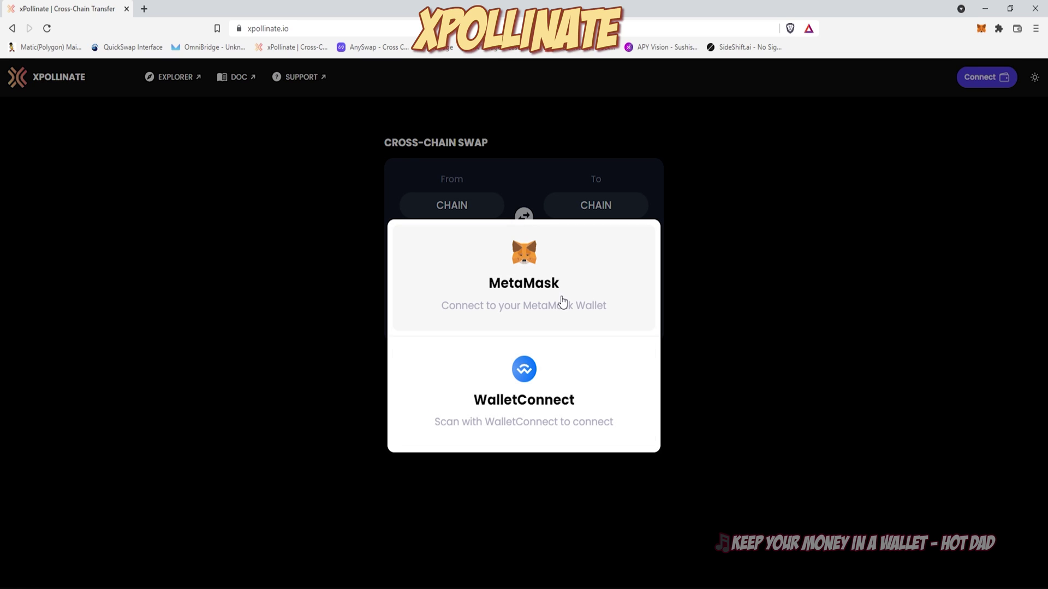
left_click(563, 301)
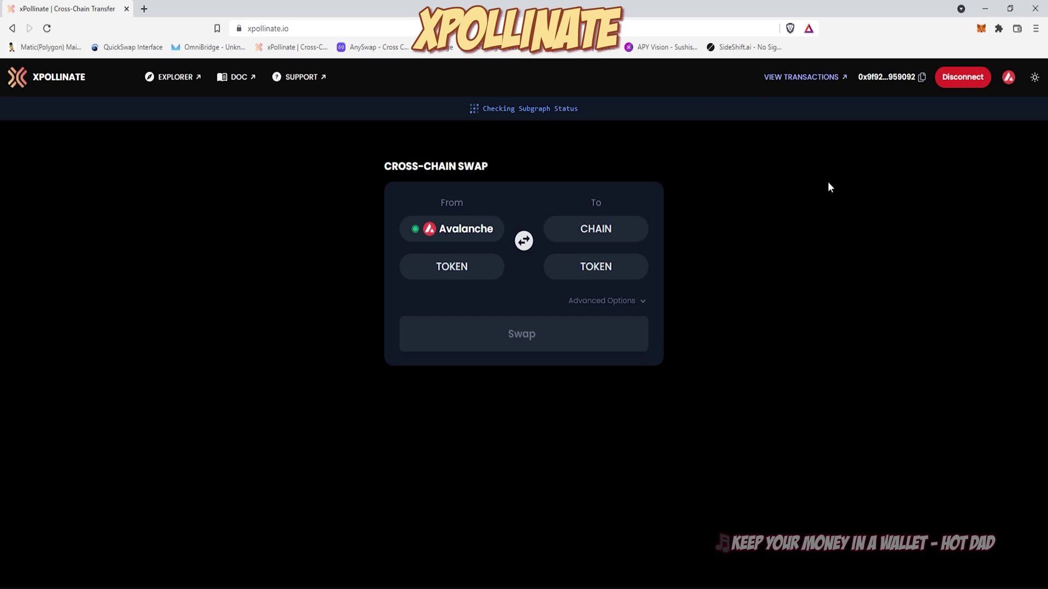
left_click(980, 32)
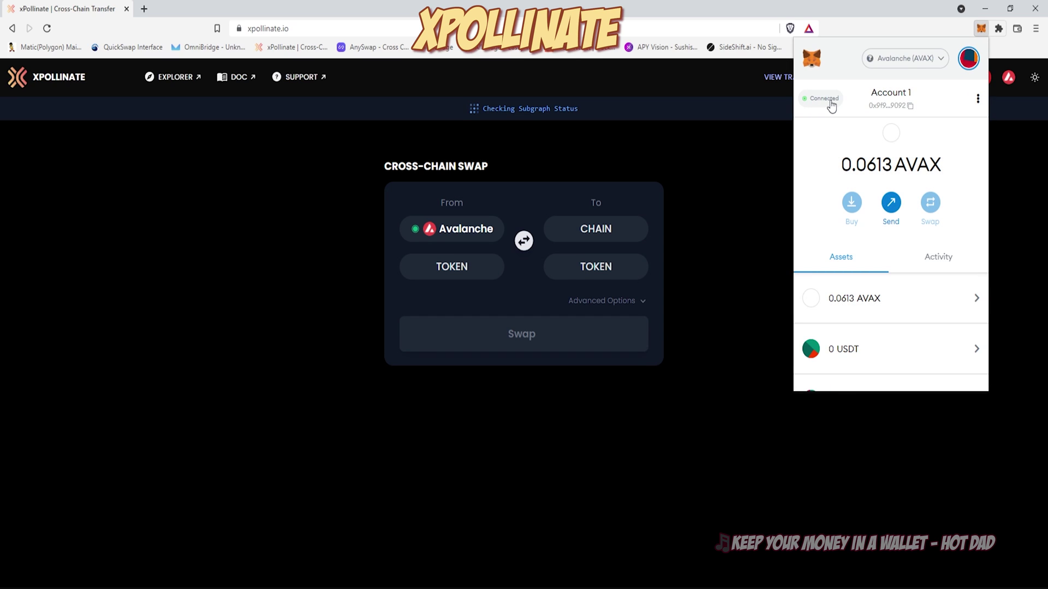
left_click(702, 167)
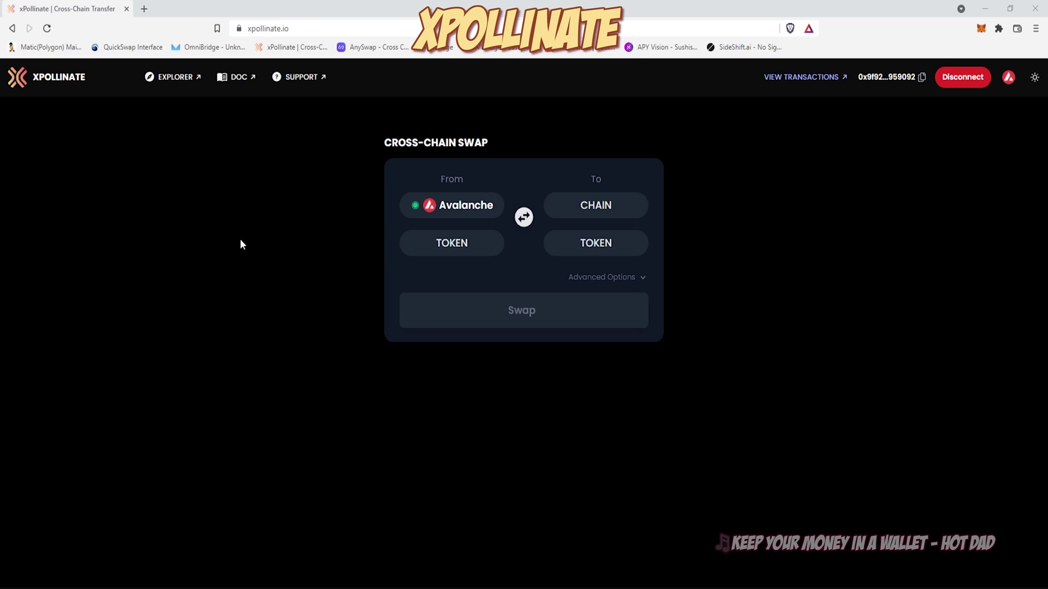
Step: Set up a cross-chain swap of 25 USDC from Avalanche to USDC on Polygon
left_click(456, 256)
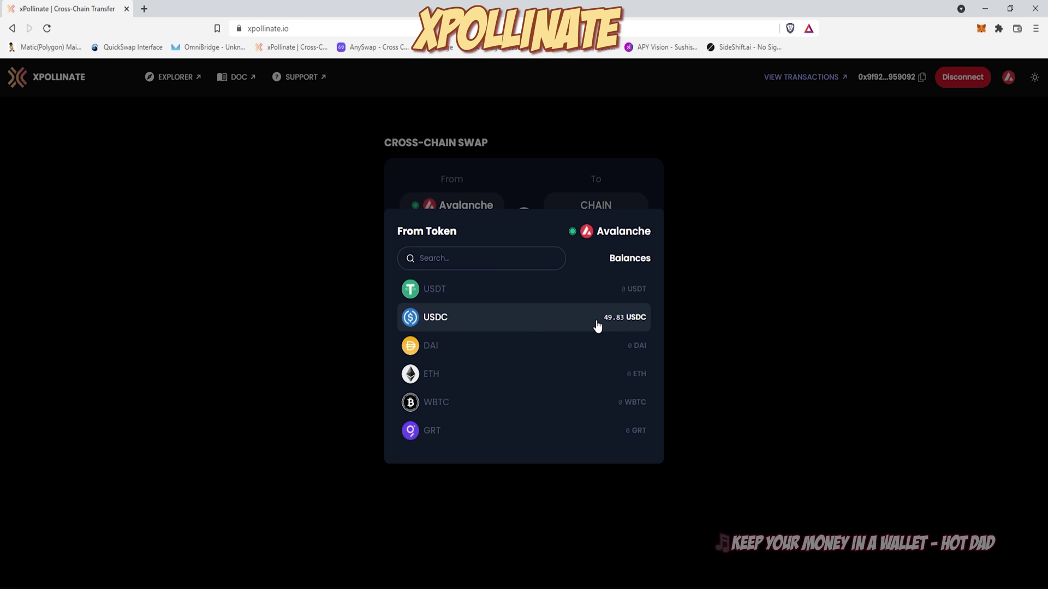
left_click(546, 326)
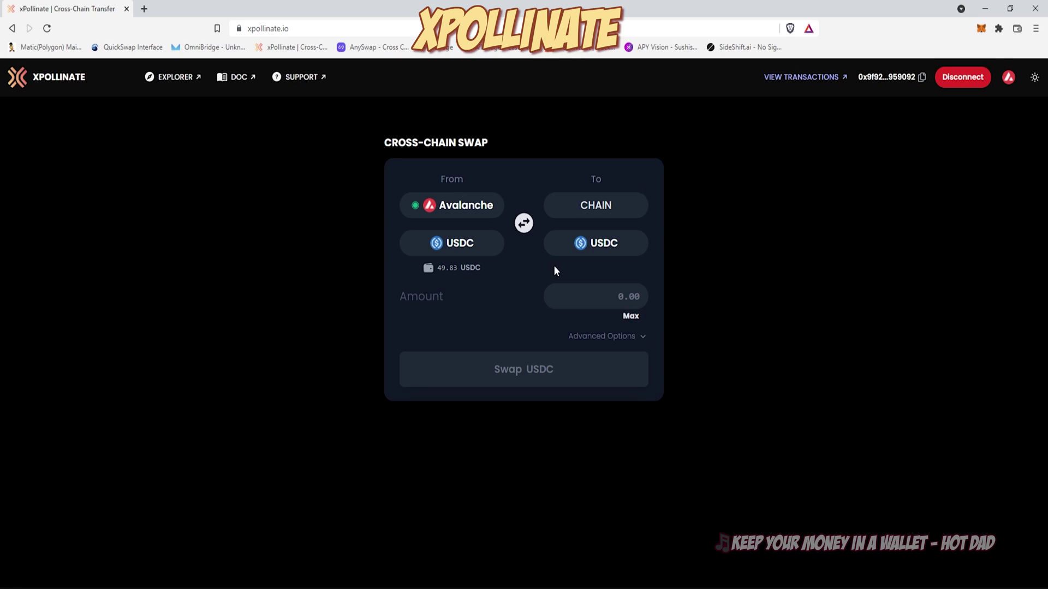
left_click(598, 211)
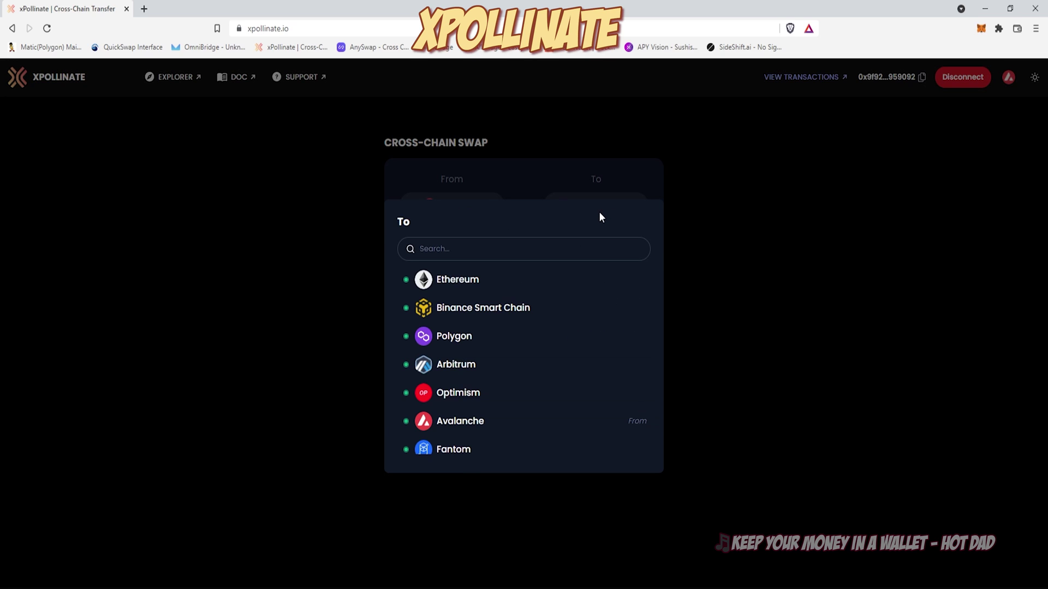
scroll(566, 388, "down", 3)
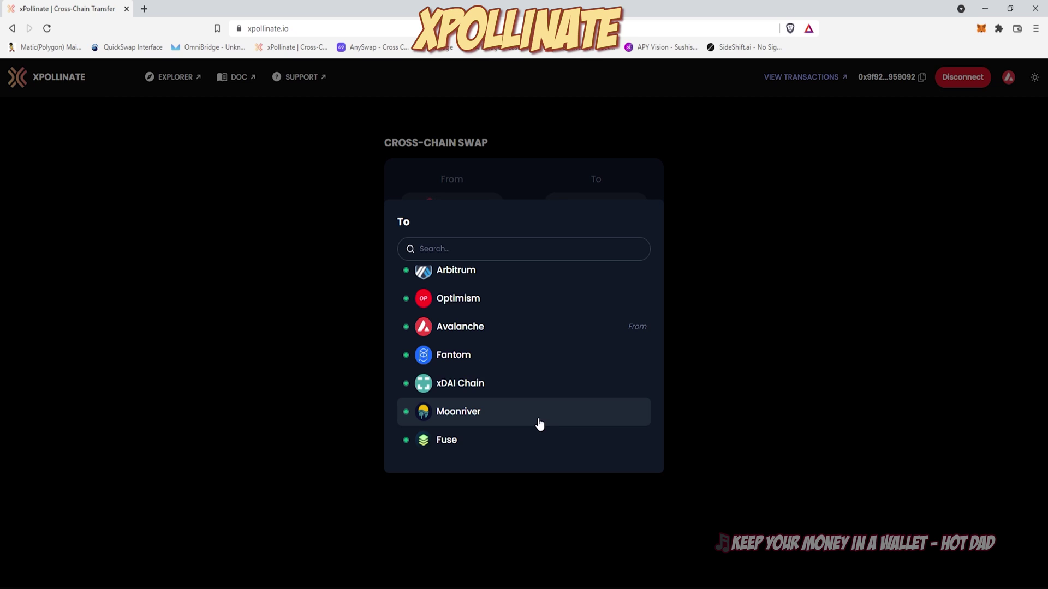
scroll(530, 435, "up", 3)
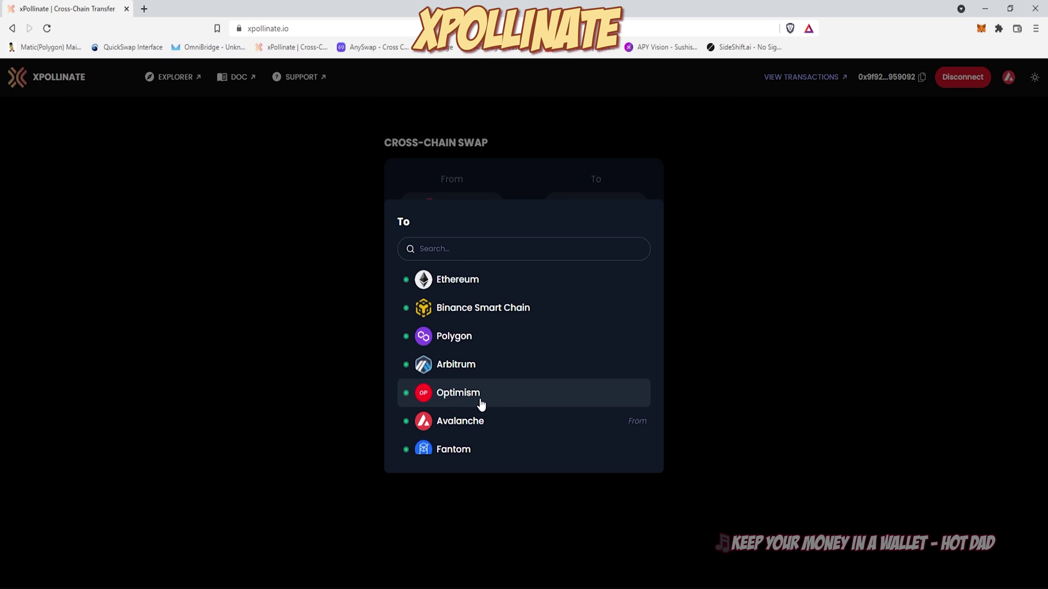
left_click(489, 352)
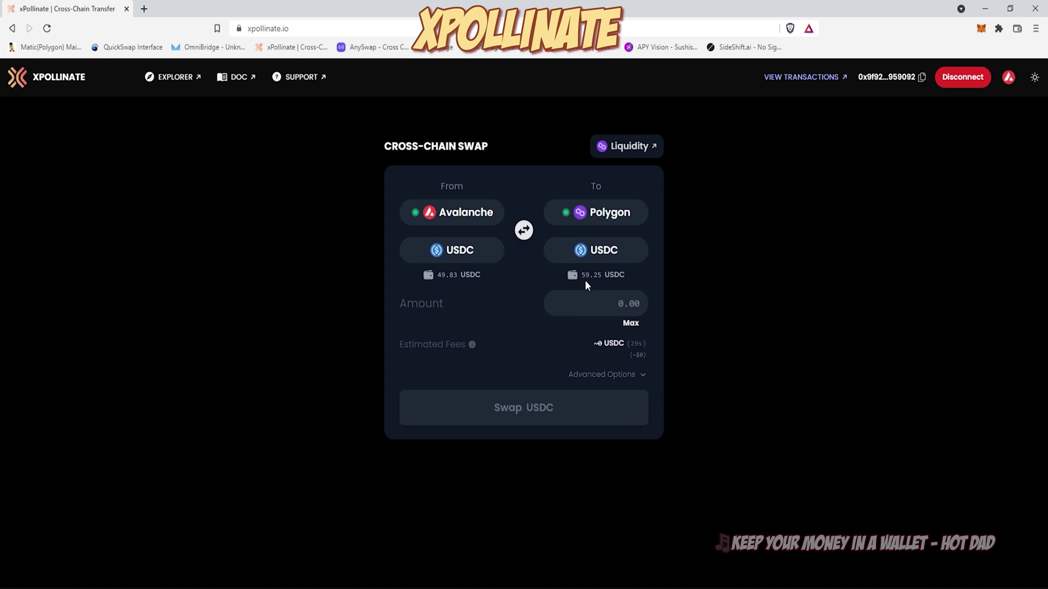
left_click(616, 310)
type("25")
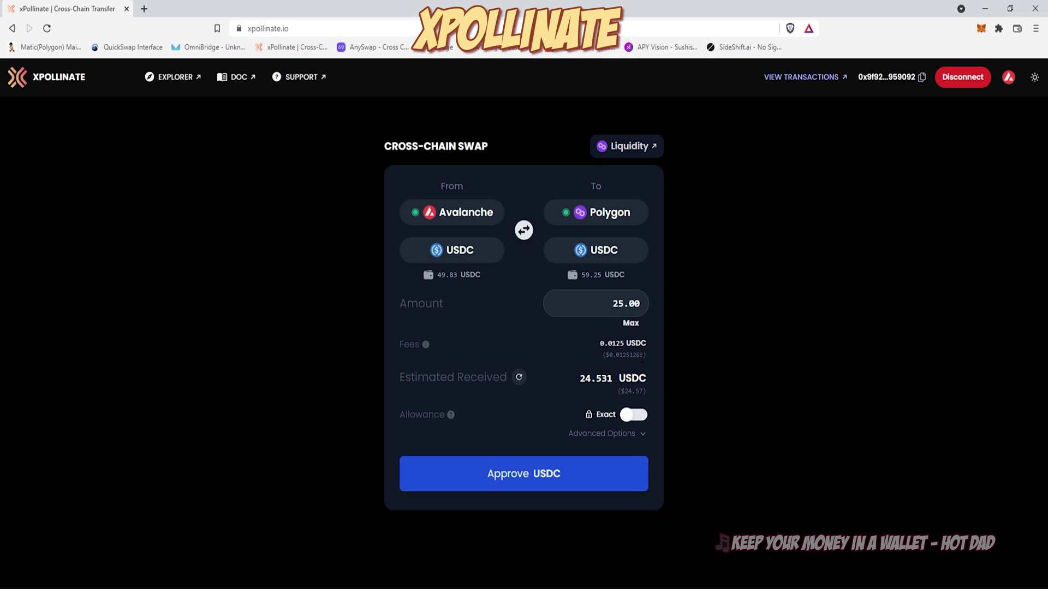
Step: Examine the fee and allowance explanations and the advanced options of the swap
mouse_move(426, 346)
mouse_move(452, 424)
left_click(638, 437)
scroll(518, 469, "down", 2)
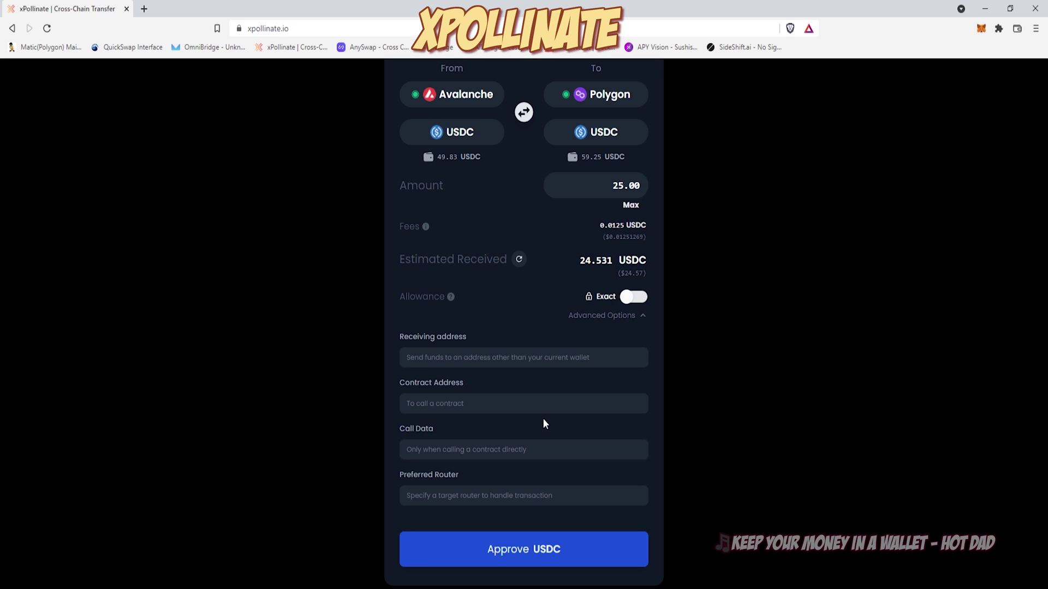
scroll(543, 418, "up", 2)
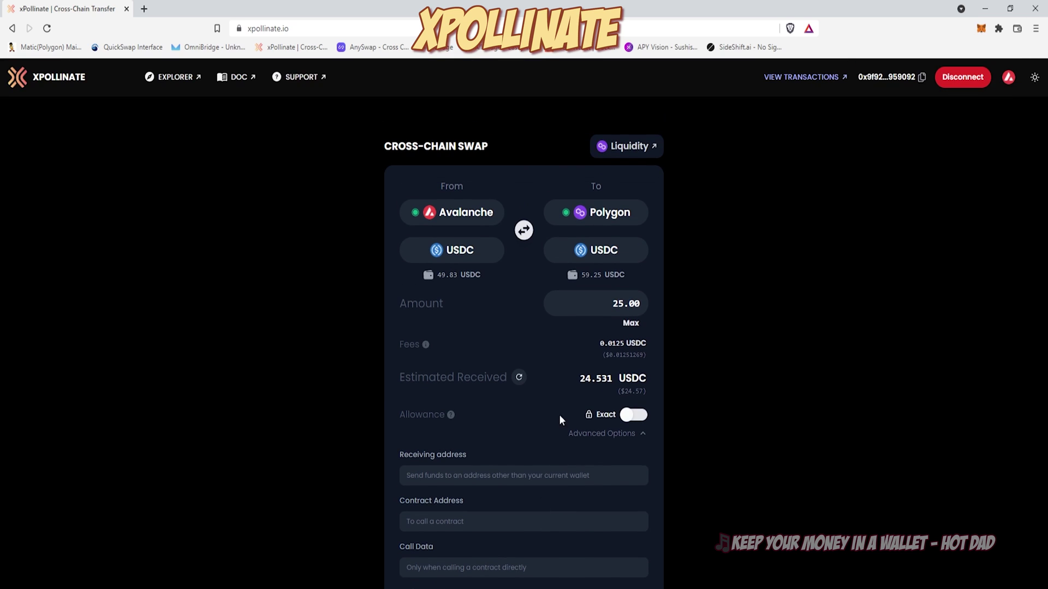
left_click(598, 437)
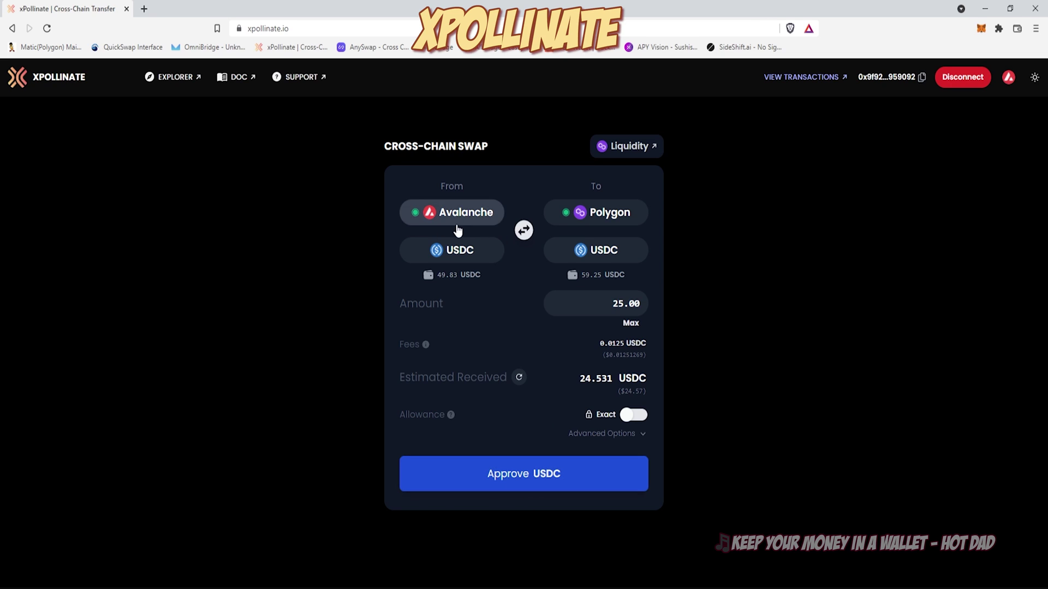
Step: Approve USDC spending for the swap and confirm the permission in MetaMask
left_click(532, 494)
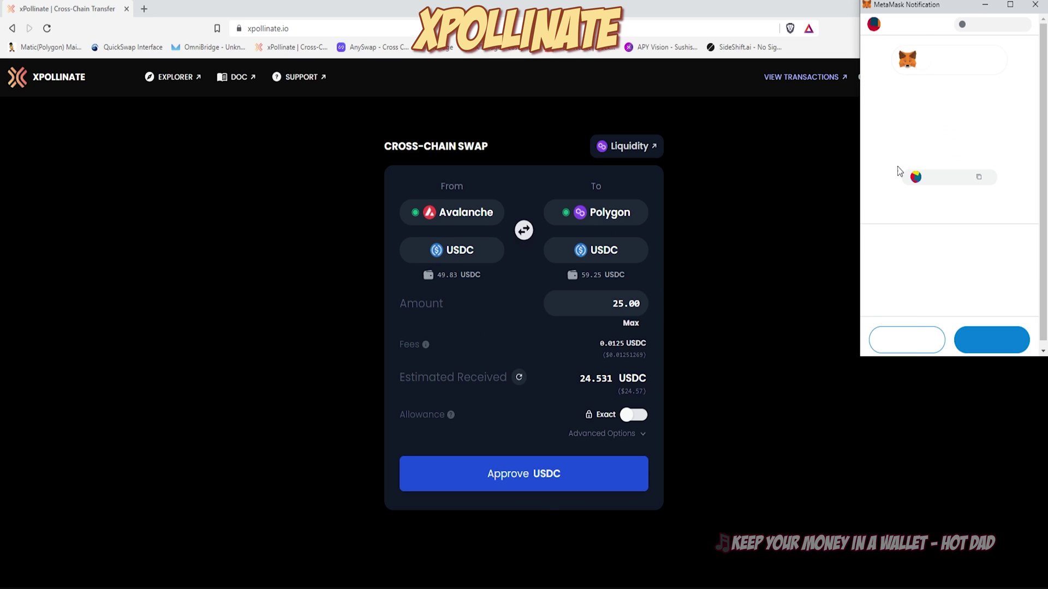
scroll(985, 257, "down", 1)
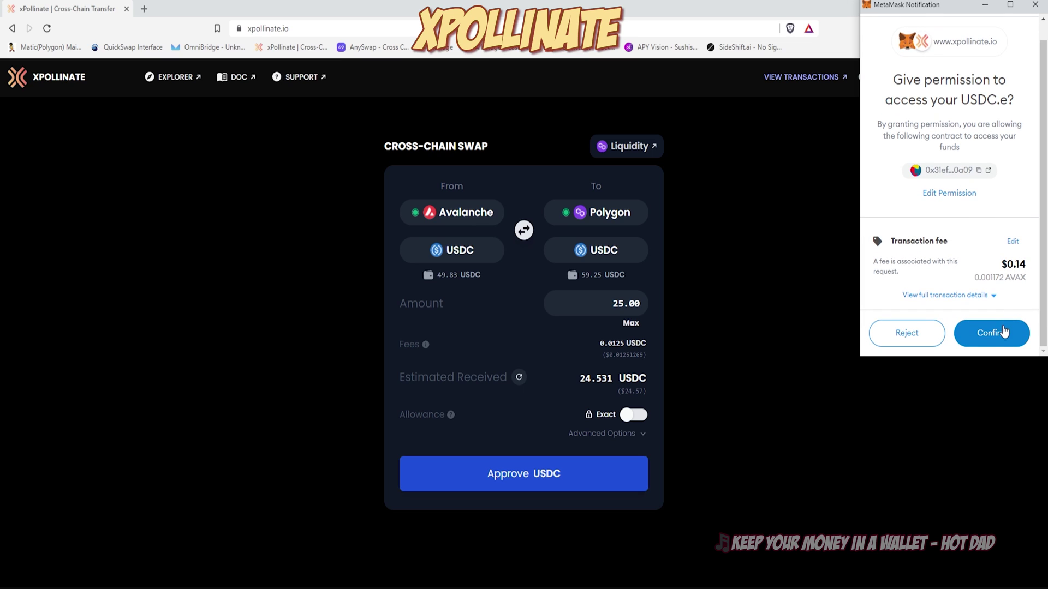
left_click(1003, 332)
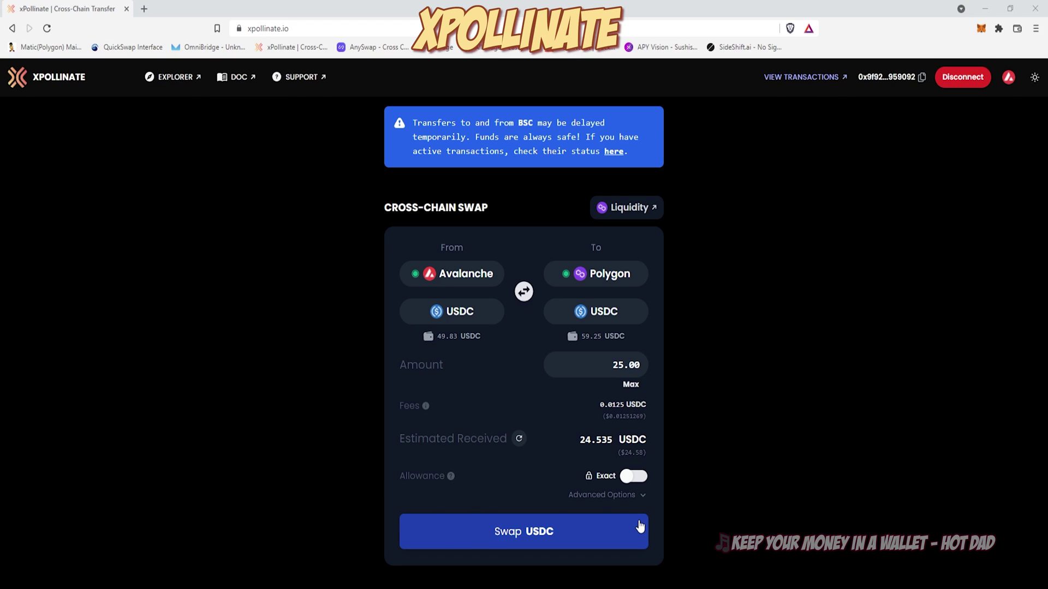
Step: Submit the USDC swap to Polygon with wallet confirmation and sign the request to claim the funds
left_click(494, 530)
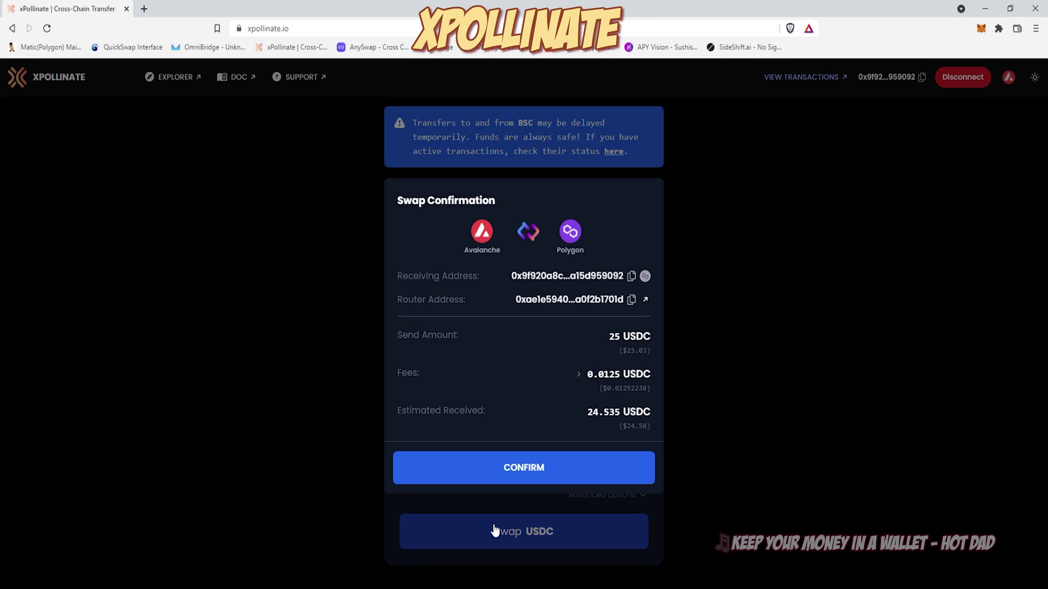
left_click(564, 462)
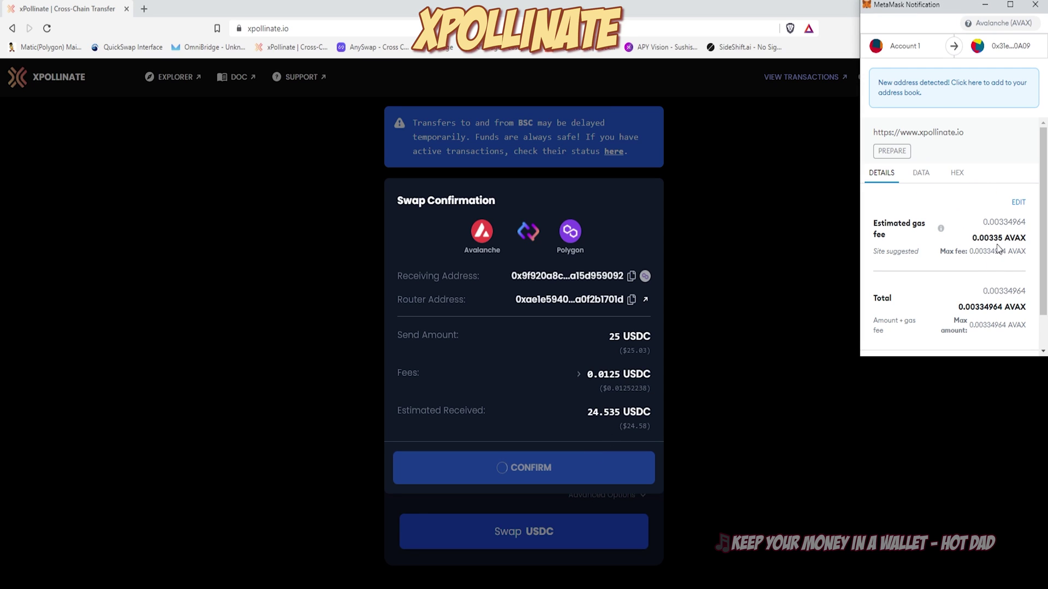
scroll(999, 295, "down", 2)
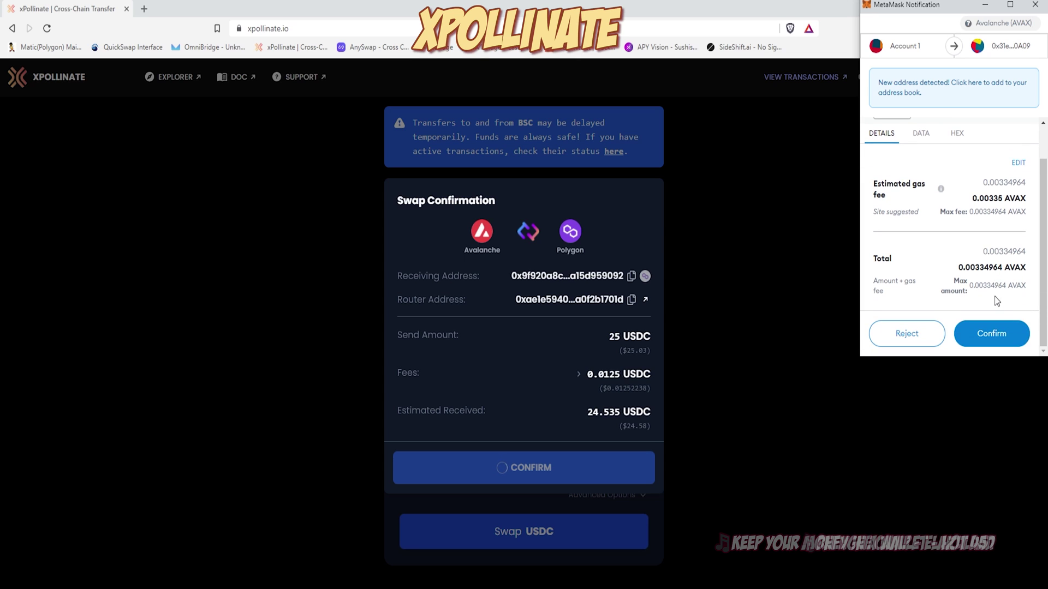
left_click(1000, 334)
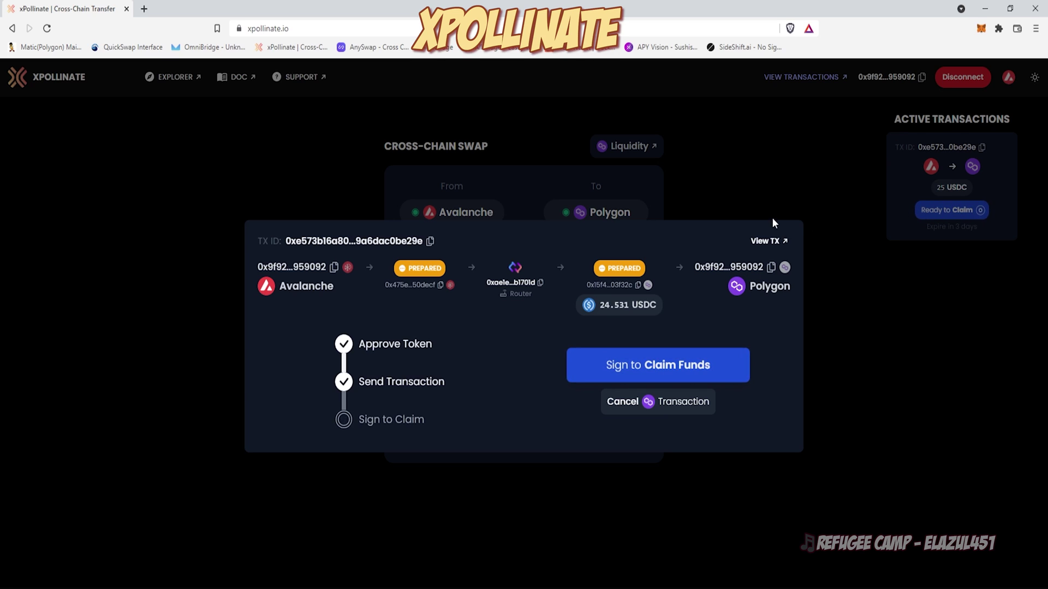
left_click(671, 376)
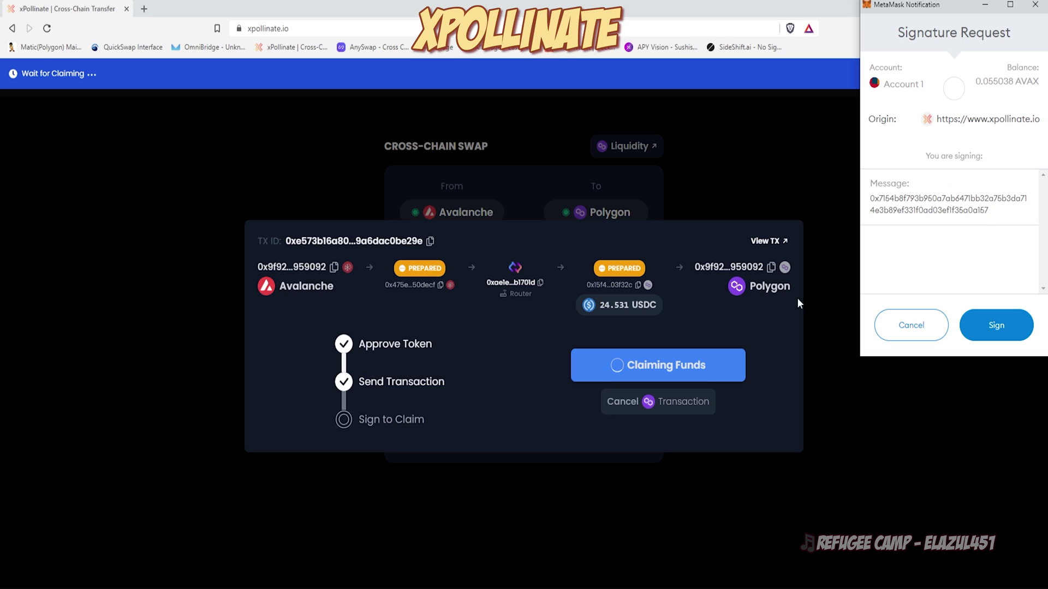
left_click(1019, 331)
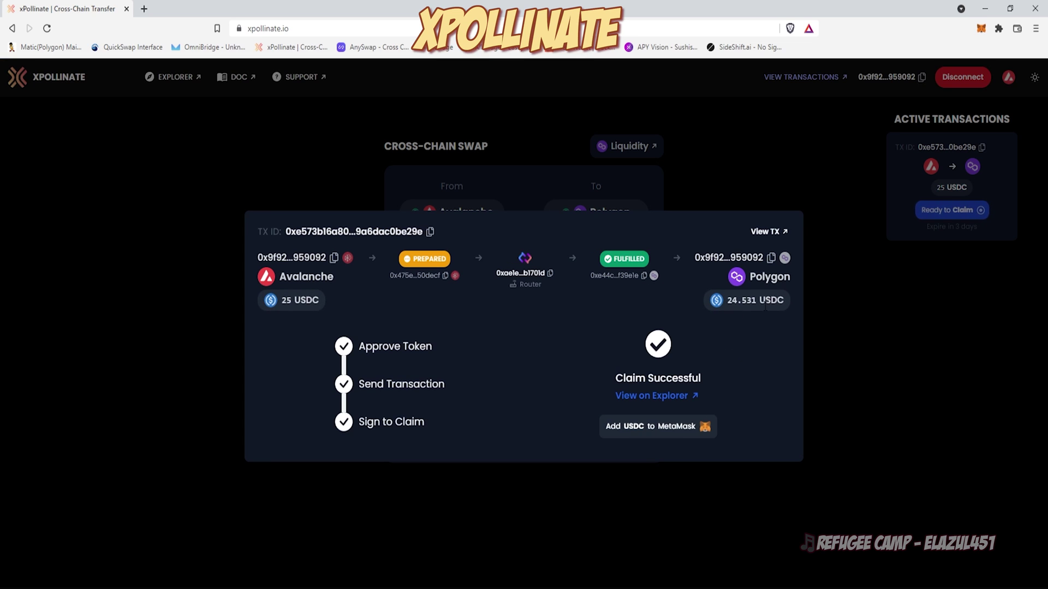
Step: Switch the MetaMask wallet to the Polygon Official RPC network and review its token assets
left_click(980, 28)
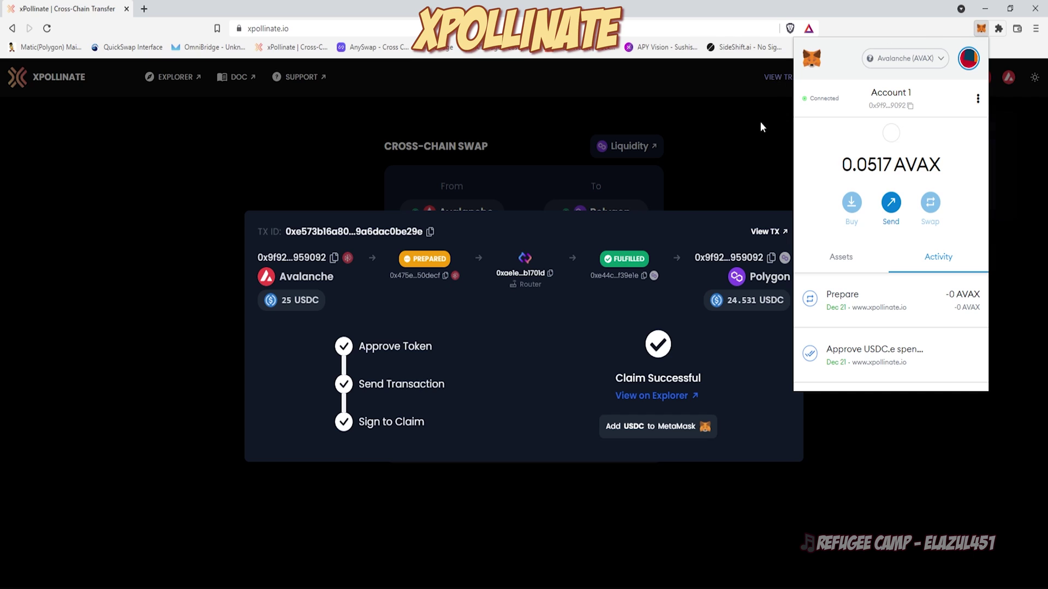
left_click(902, 61)
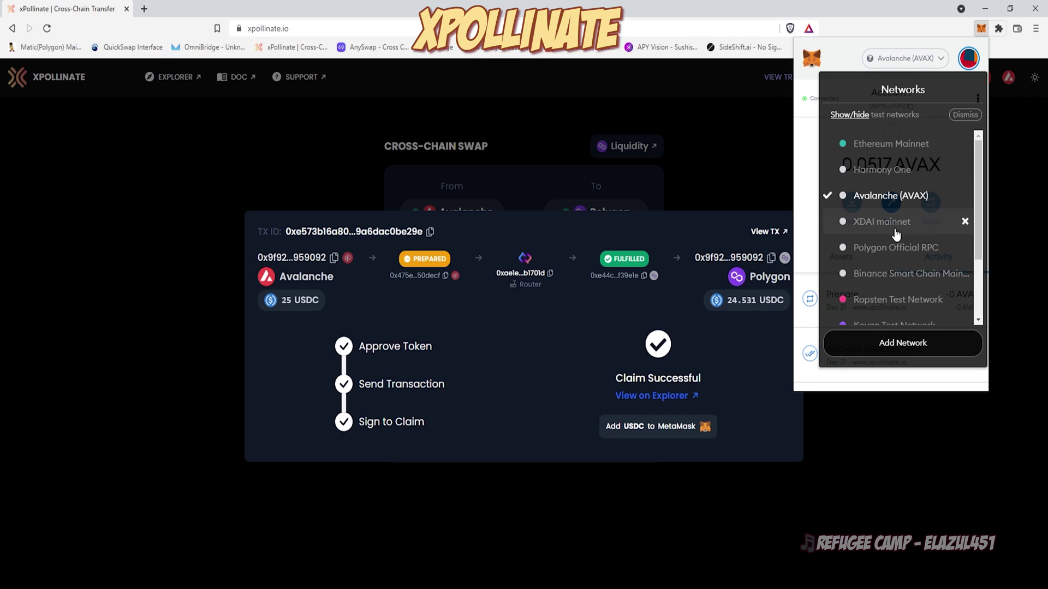
left_click(850, 252)
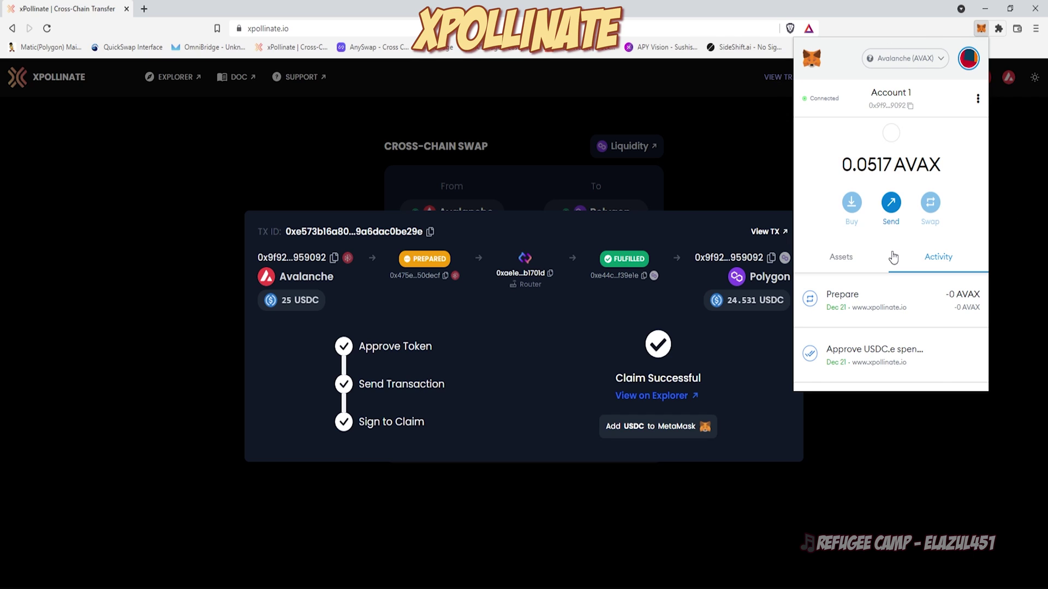
left_click(848, 261)
scroll(924, 323, "down", 3)
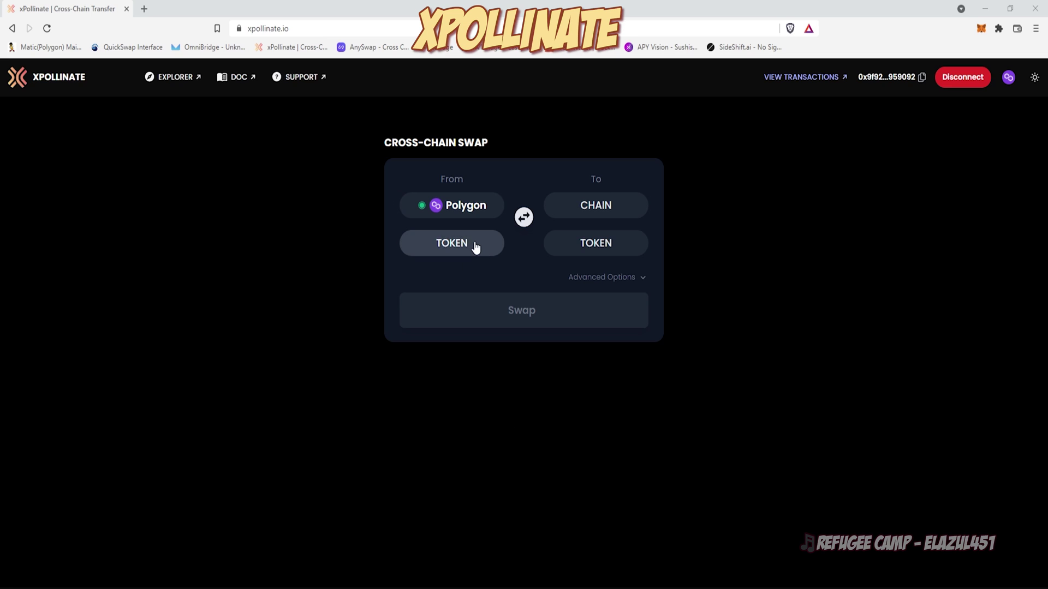
Step: Set up a swap of .01 ETH from Polygon to Binance Smart Chain and expand the advanced options
left_click(474, 246)
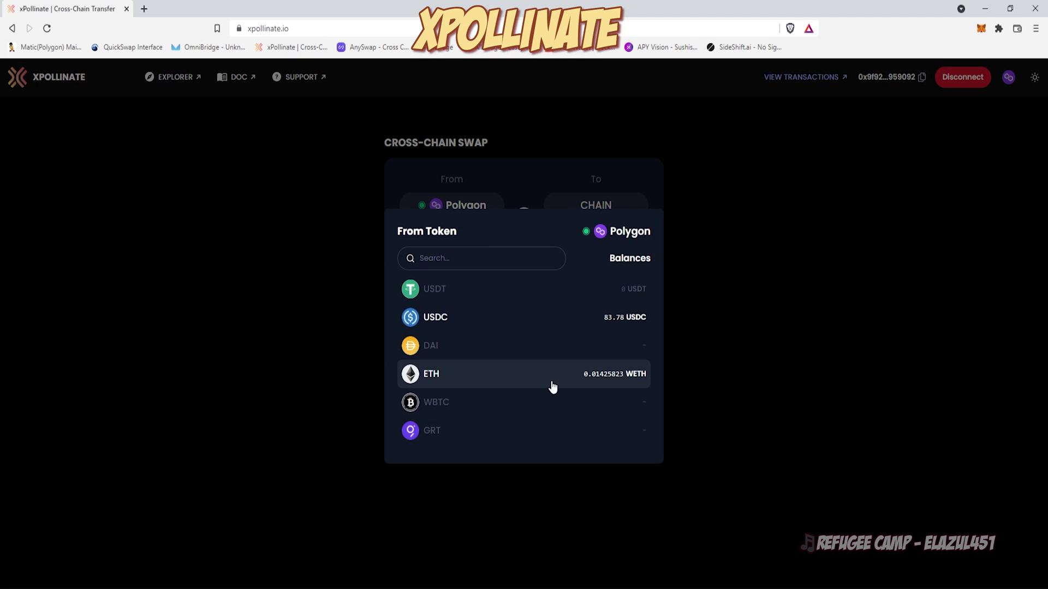
left_click(508, 385)
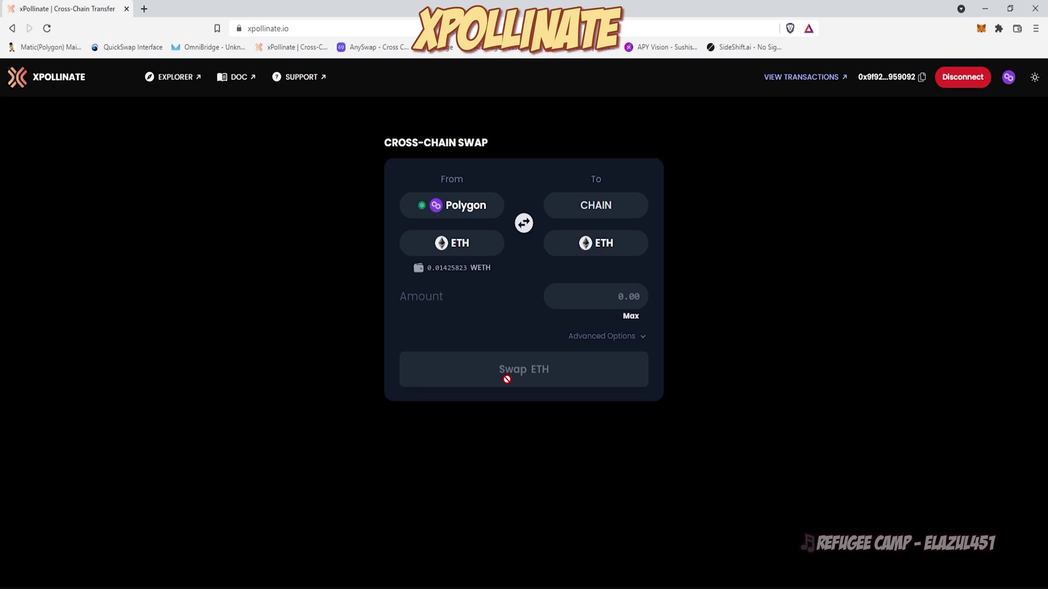
left_click(631, 209)
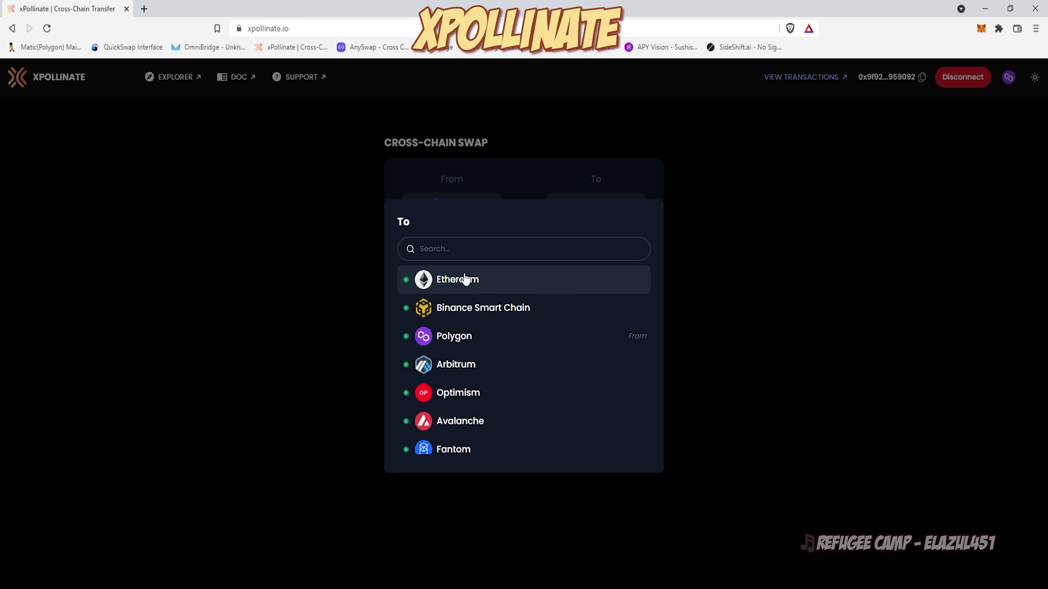
scroll(517, 367, "down", 3)
scroll(516, 367, "up", 3)
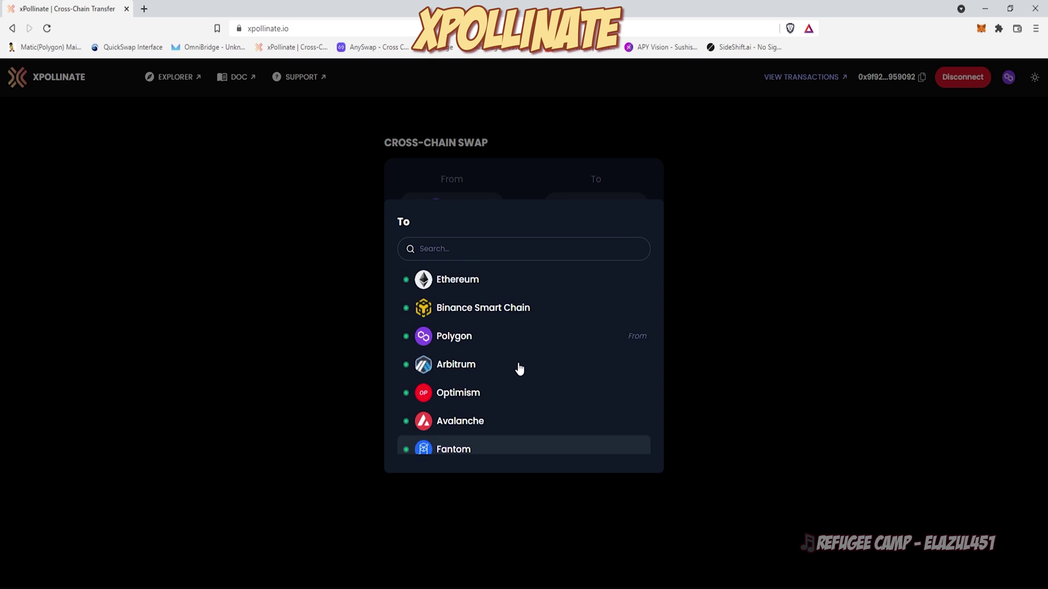
left_click(485, 320)
left_click(632, 324)
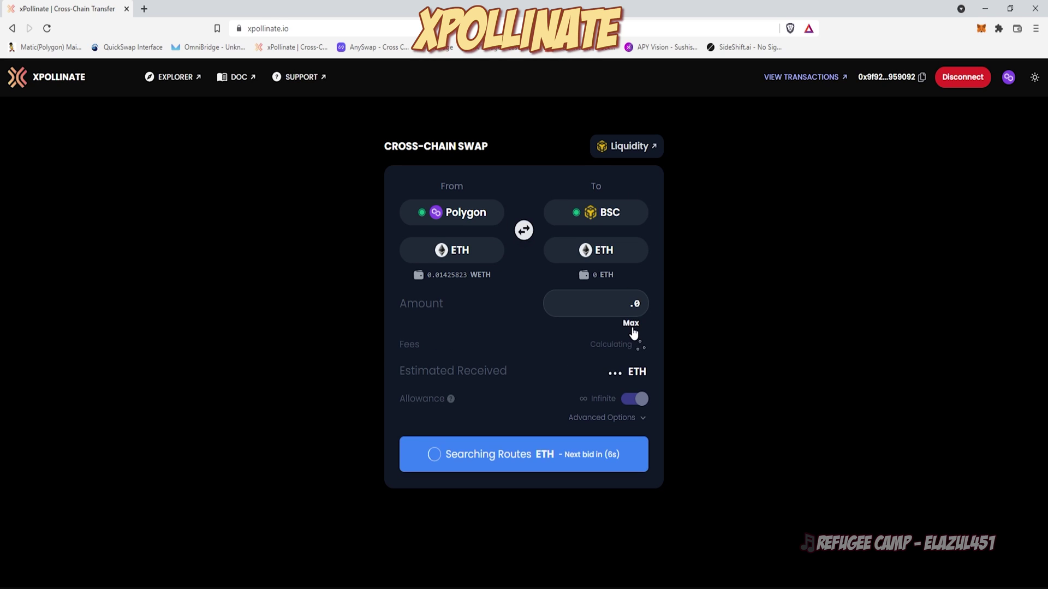
left_click(630, 418)
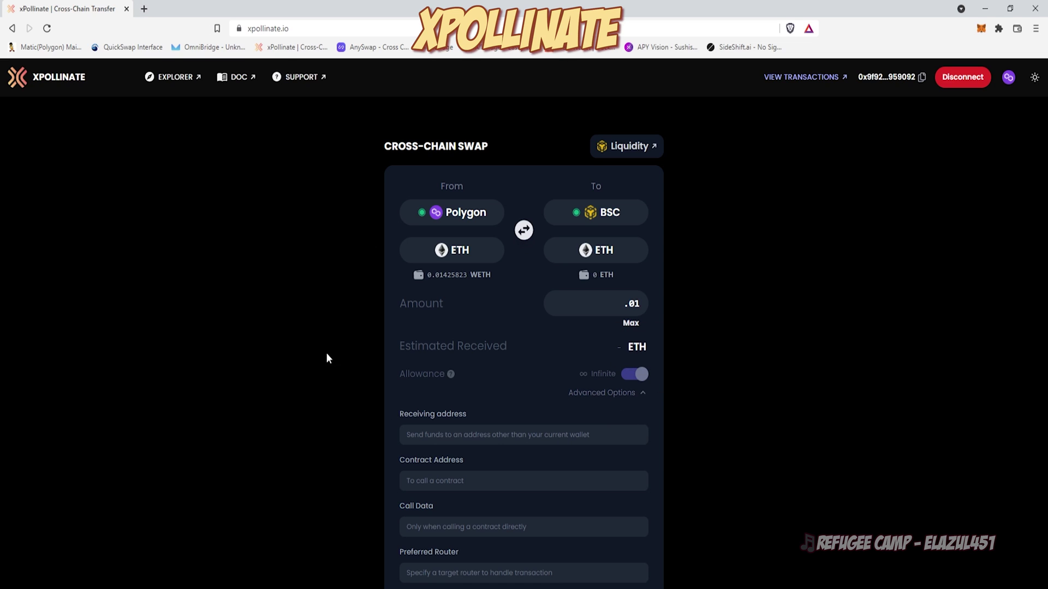
Step: Open mexc.com/assets in a new browser tab and go to the exchange's deposit page
left_click(144, 9)
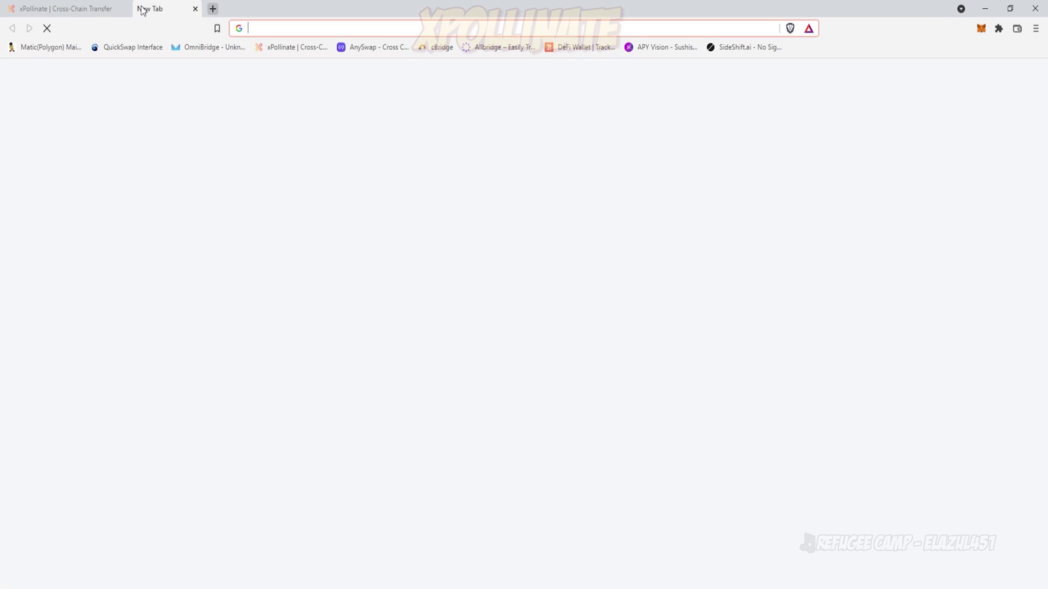
type("mexc.com/assets")
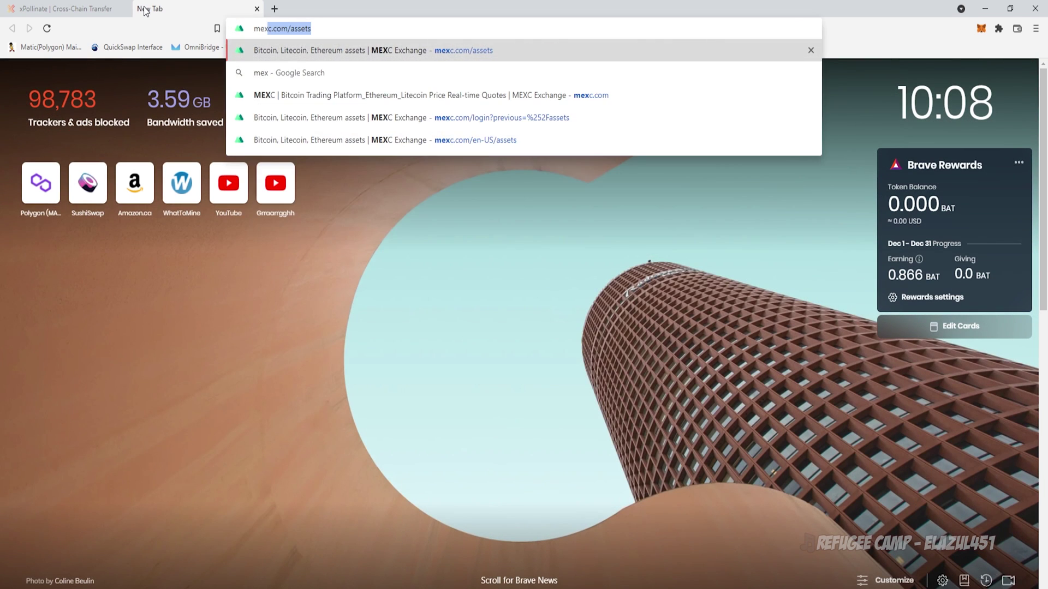
key("Return")
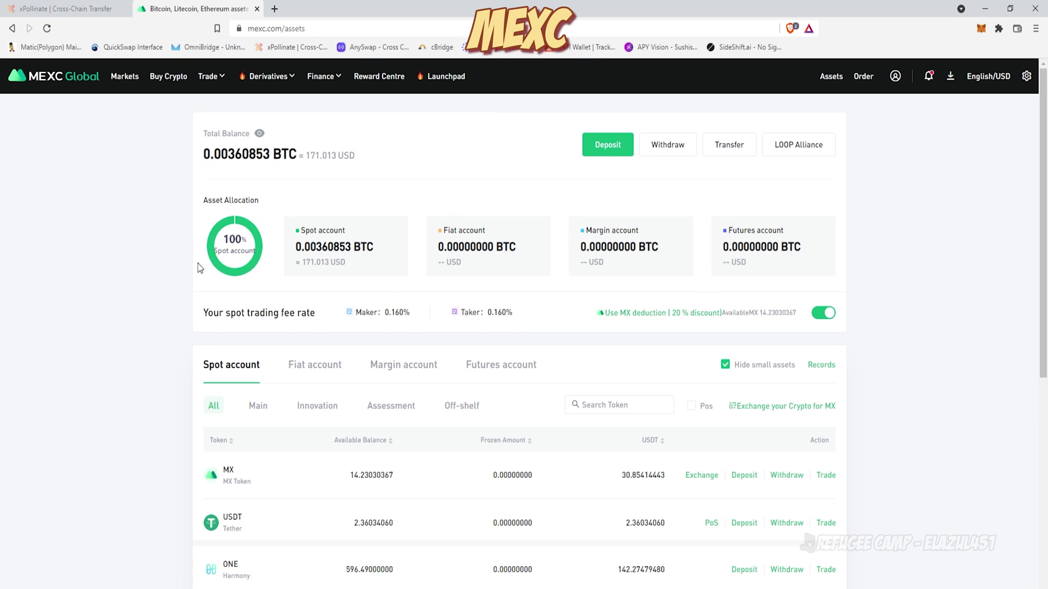
left_click(607, 153)
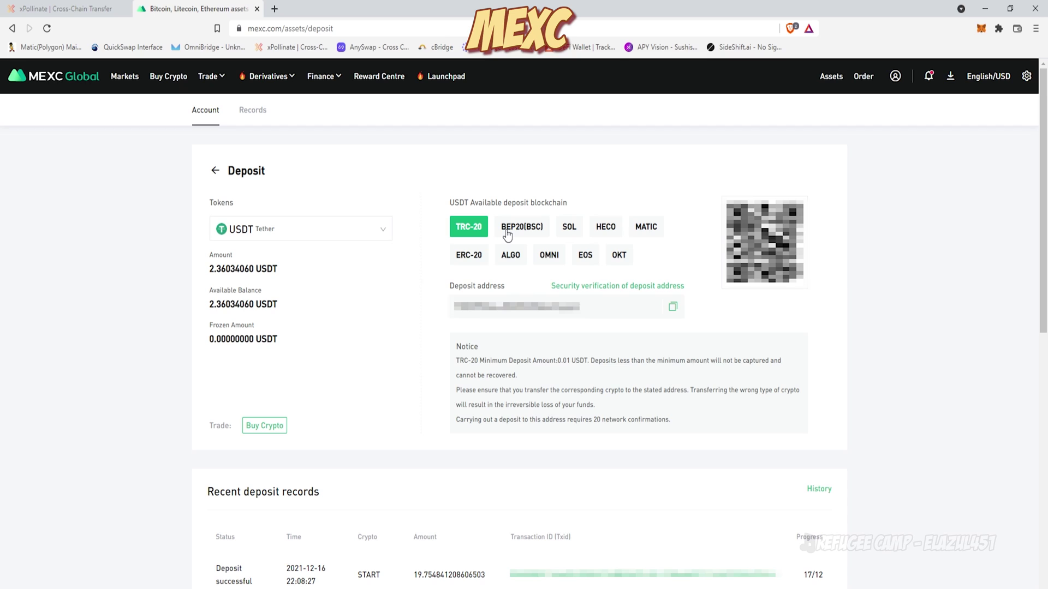
Step: Set the MEXC deposit token to ETH and choose BEP20(BSC) as the deposit blockchain
left_click(284, 229)
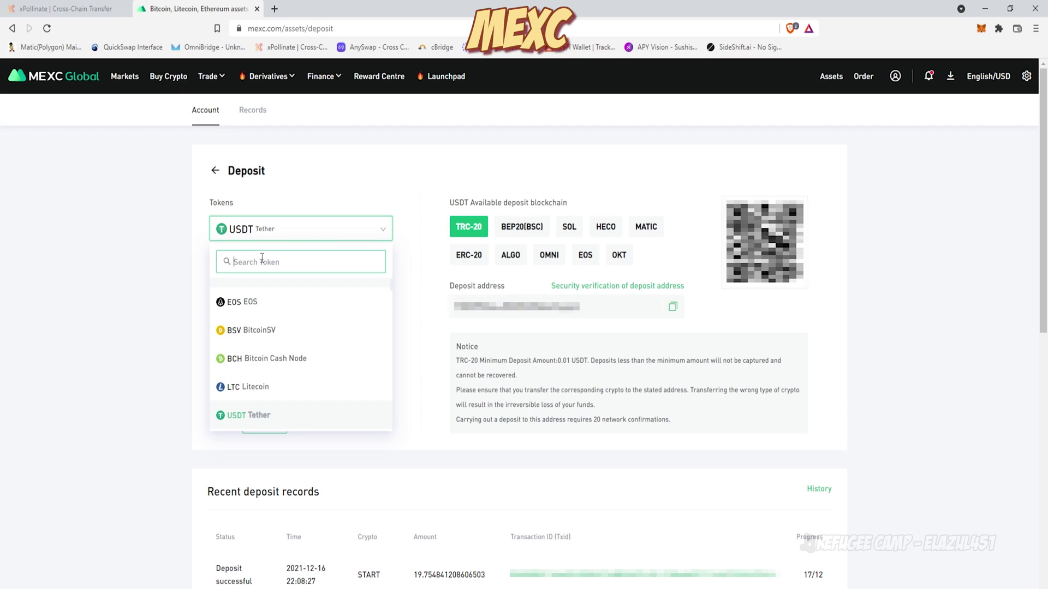
type("eth")
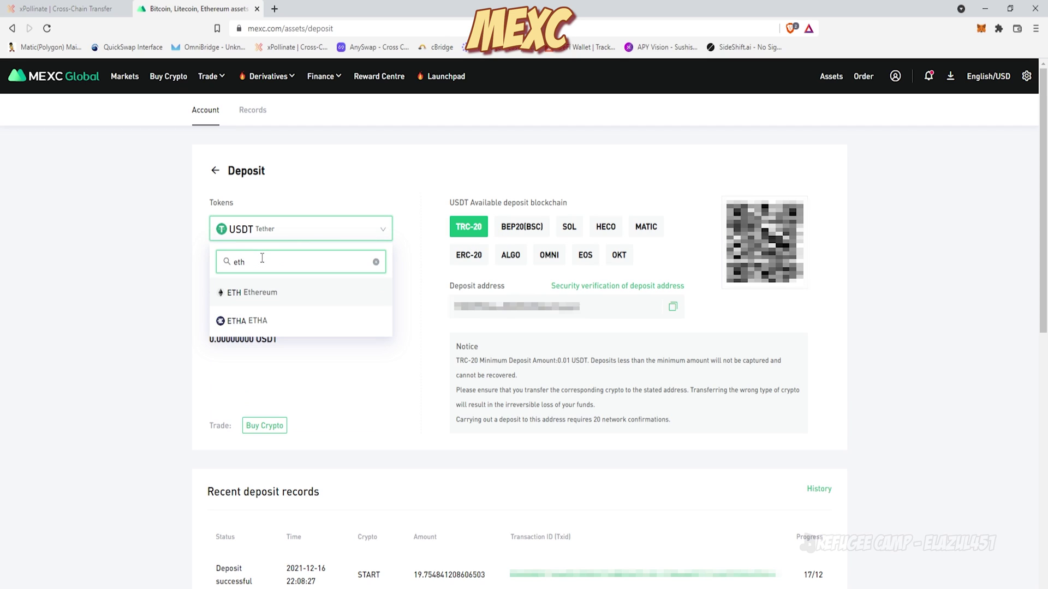
left_click(267, 294)
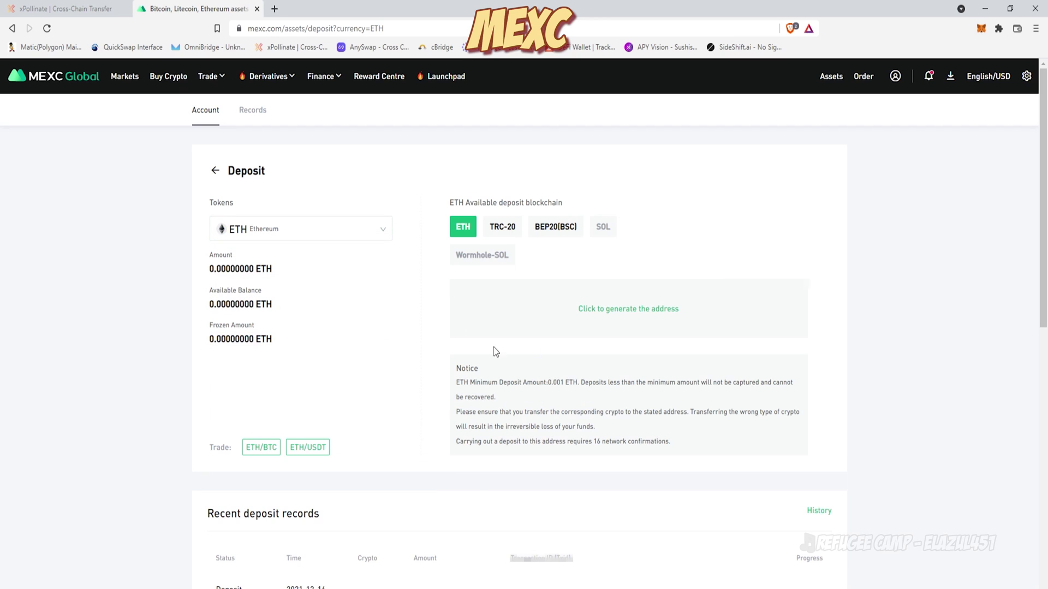
left_click(570, 235)
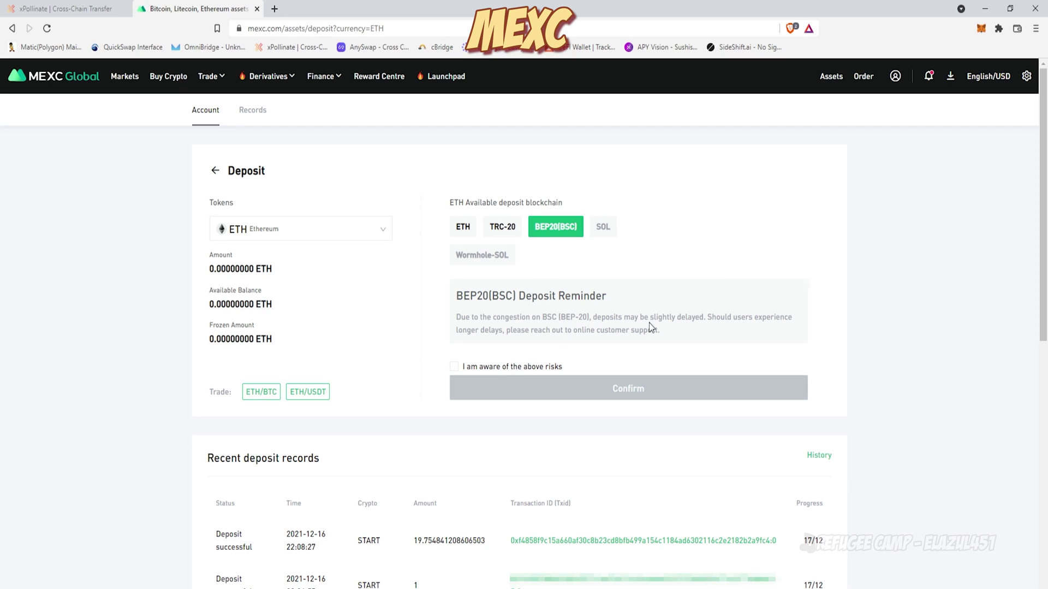
Step: Acknowledge the BEP20(BSC) deposit risks, confirm, and copy the ETH deposit address
left_click(455, 368)
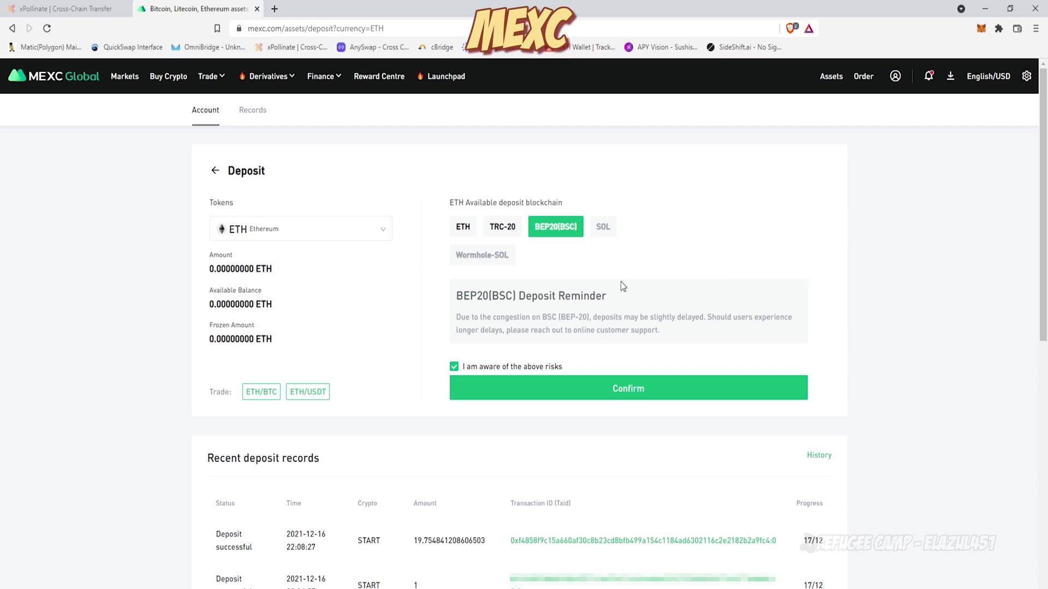
left_click(626, 392)
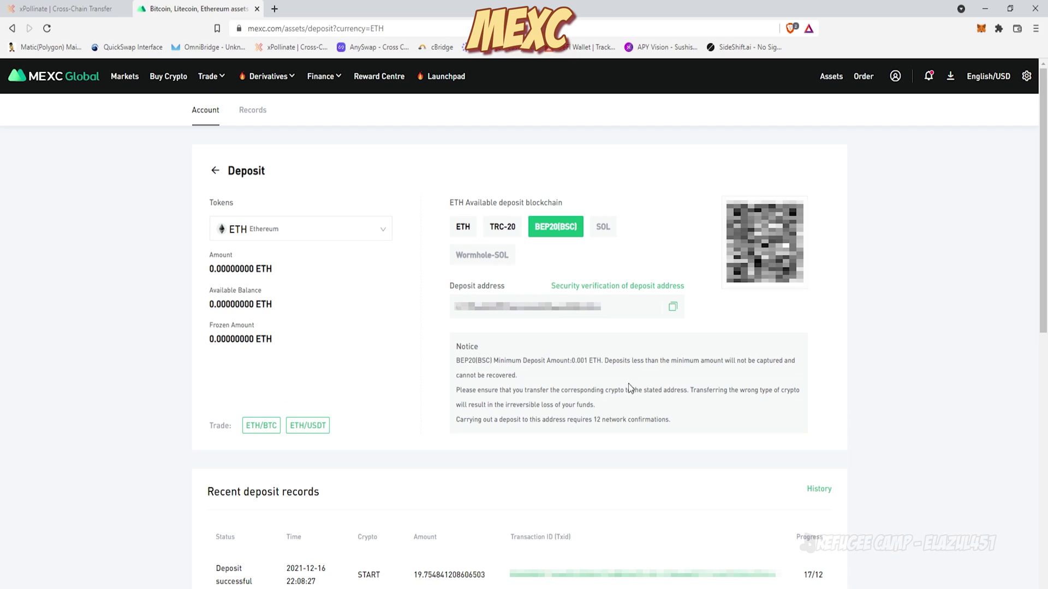
left_click(674, 308)
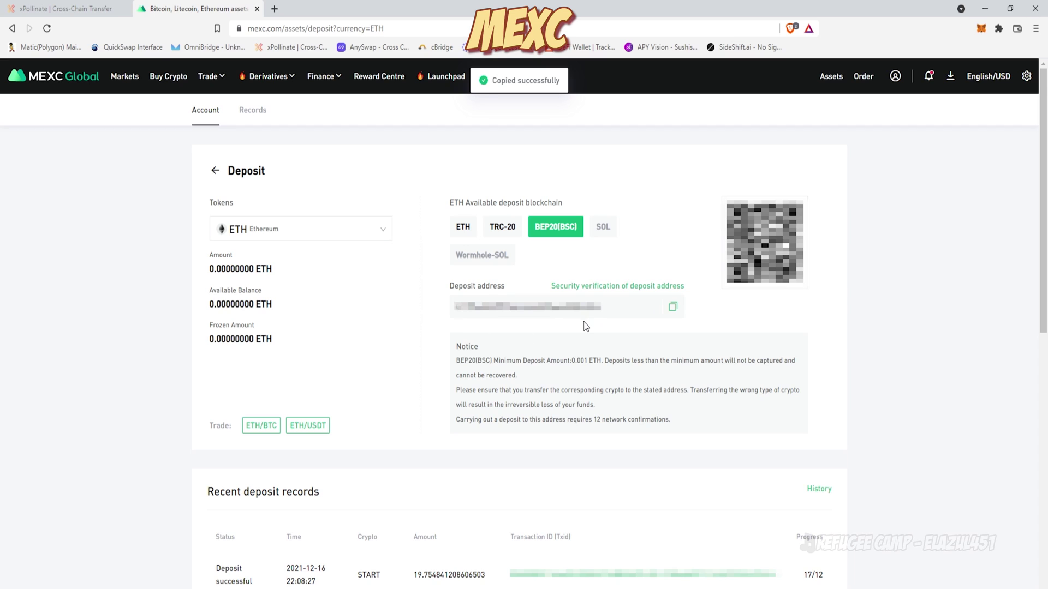
Step: Switch back to xPollinate, paste the copied deposit address as the receiving address, and collapse the advanced options
left_click(69, 14)
left_click(499, 432)
key("ctrl+v")
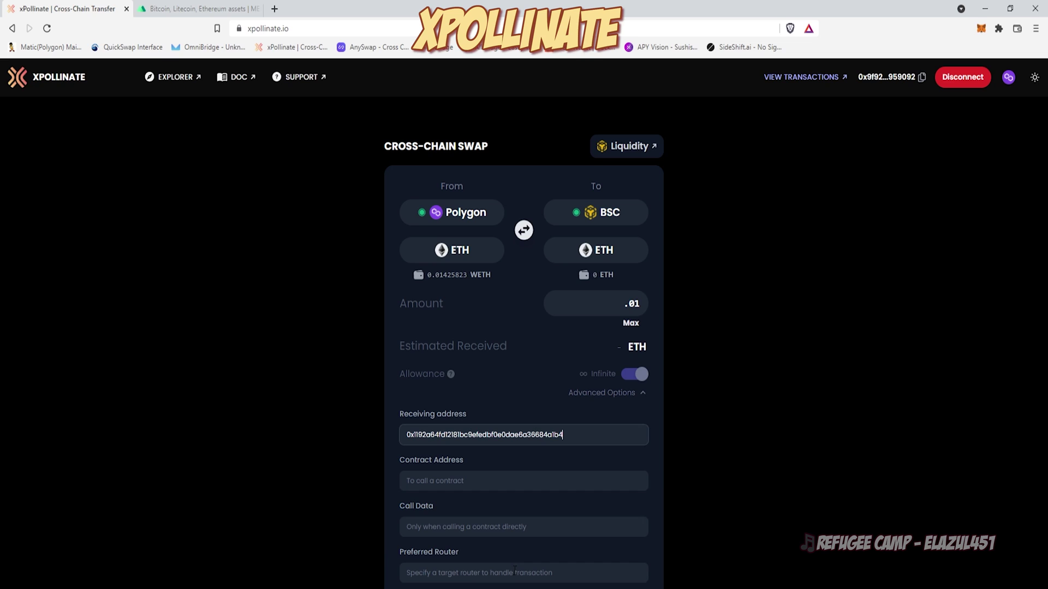
left_click(601, 393)
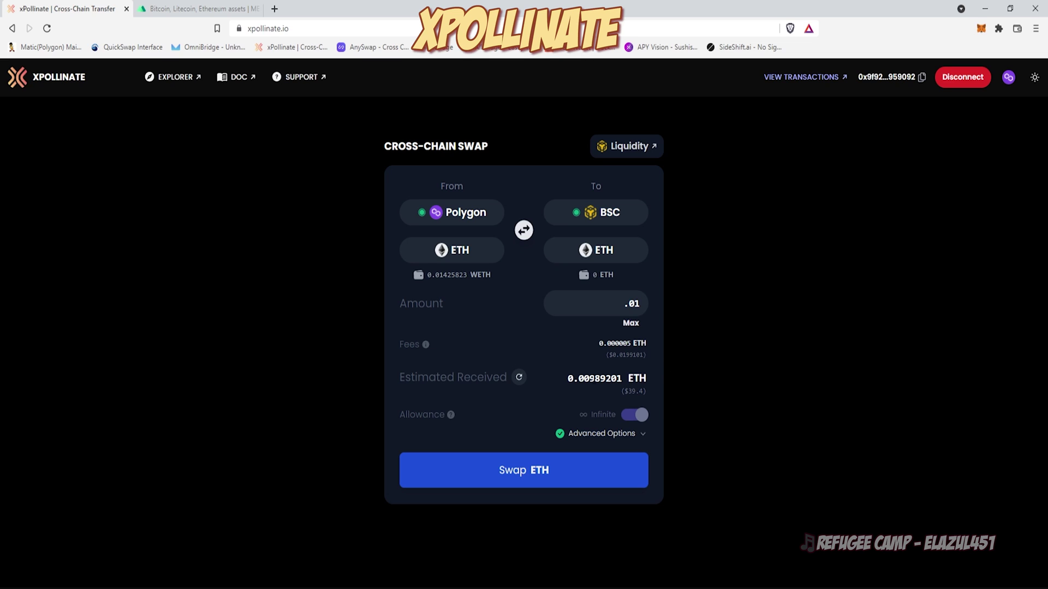
Step: Check the fee breakdown, submit the ETH swap from Polygon to BSC, and confirm the transaction in MetaMask
mouse_move(425, 346)
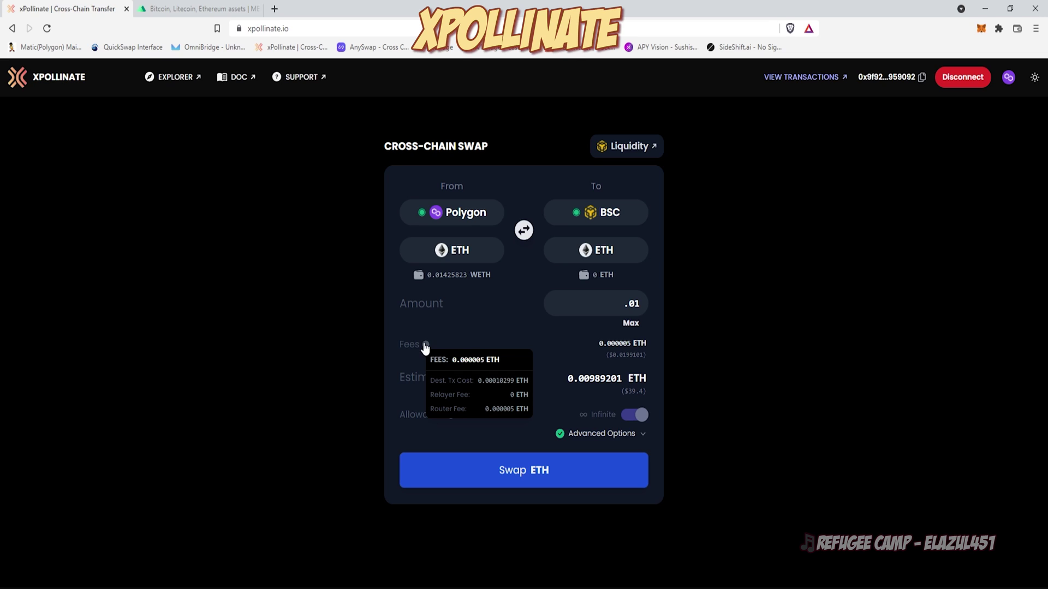
left_click(548, 479)
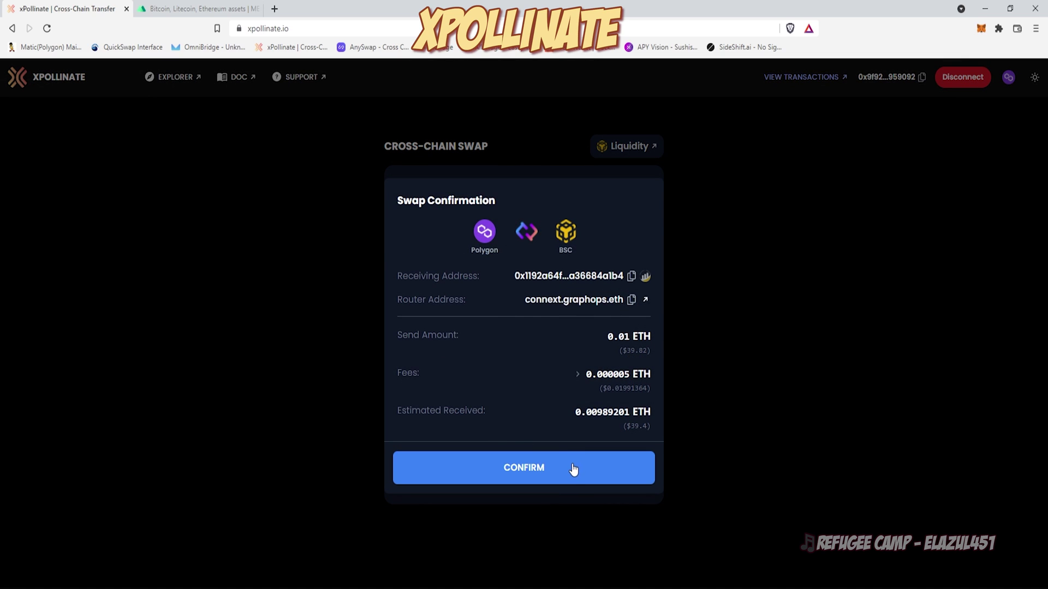
left_click(573, 469)
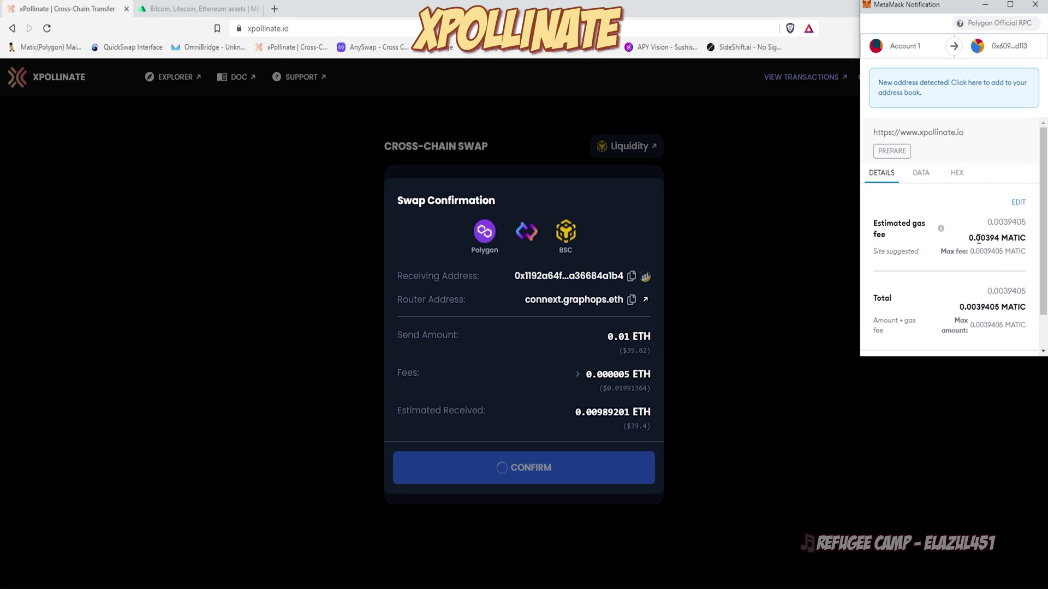
scroll(1008, 273, "down", 2)
left_click(1003, 339)
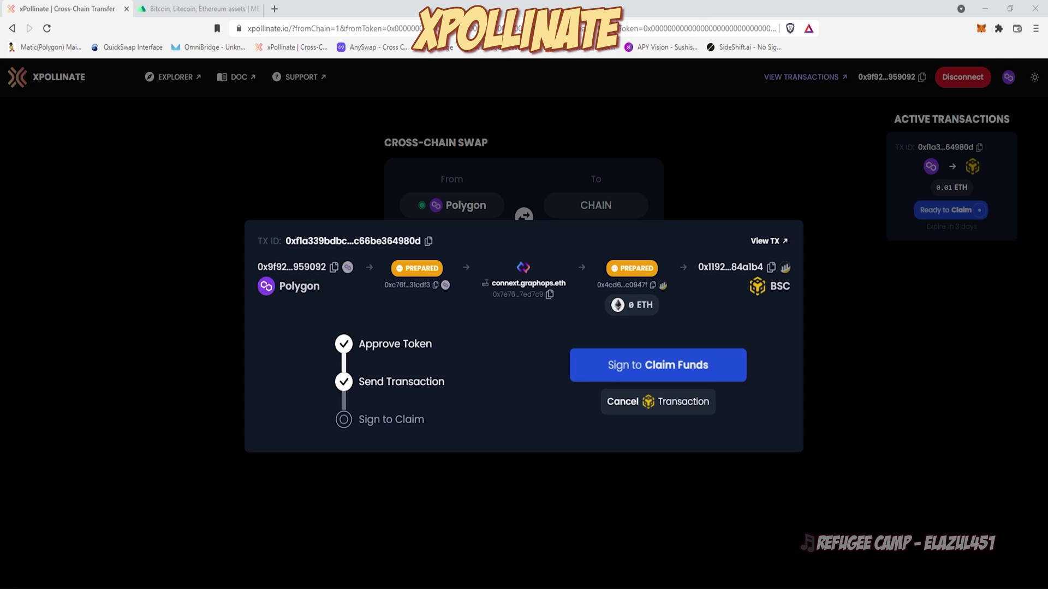
Step: Claim the swapped ETH on BSC by signing the MetaMask request, and dismiss the transaction details
left_click(675, 363)
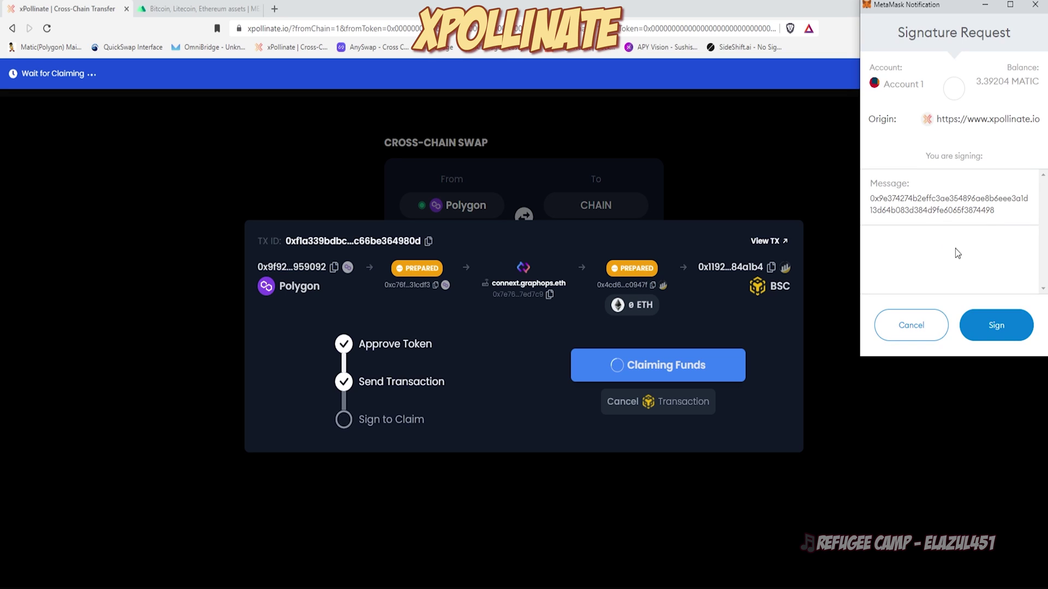
left_click(980, 338)
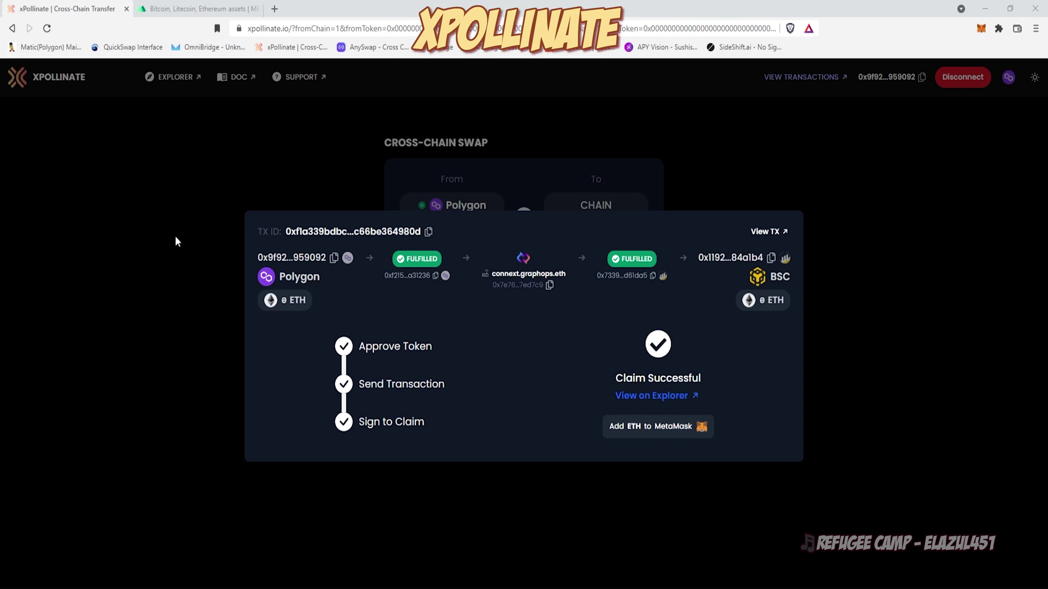
left_click(176, 242)
Step: Examine the Connext Explorer overview, including liquidity and transactions by chain, top liquidity tokens, and latest transactions
left_click(196, 9)
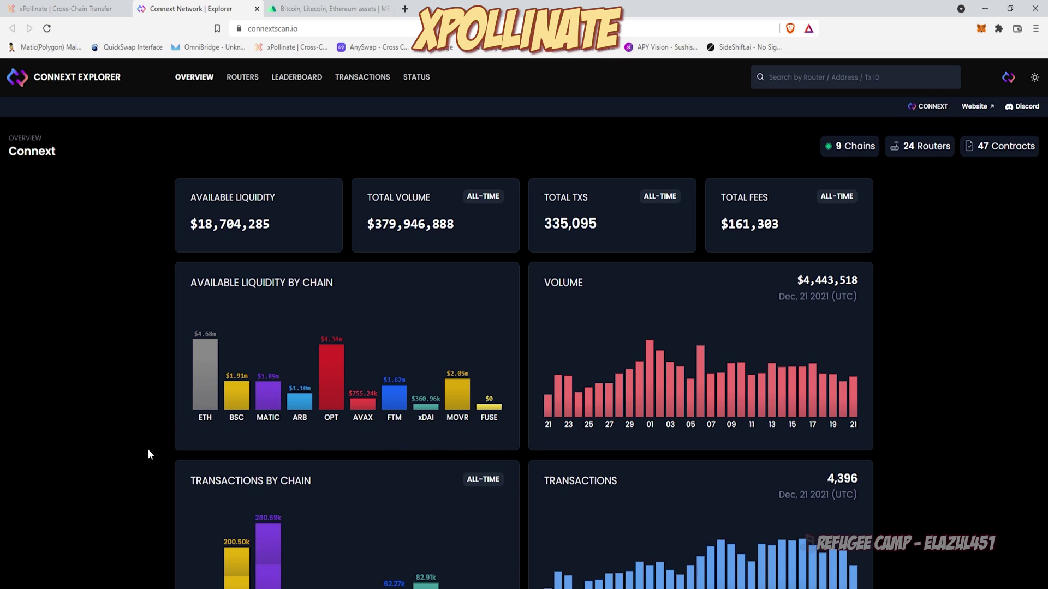
scroll(148, 454, "down", 3)
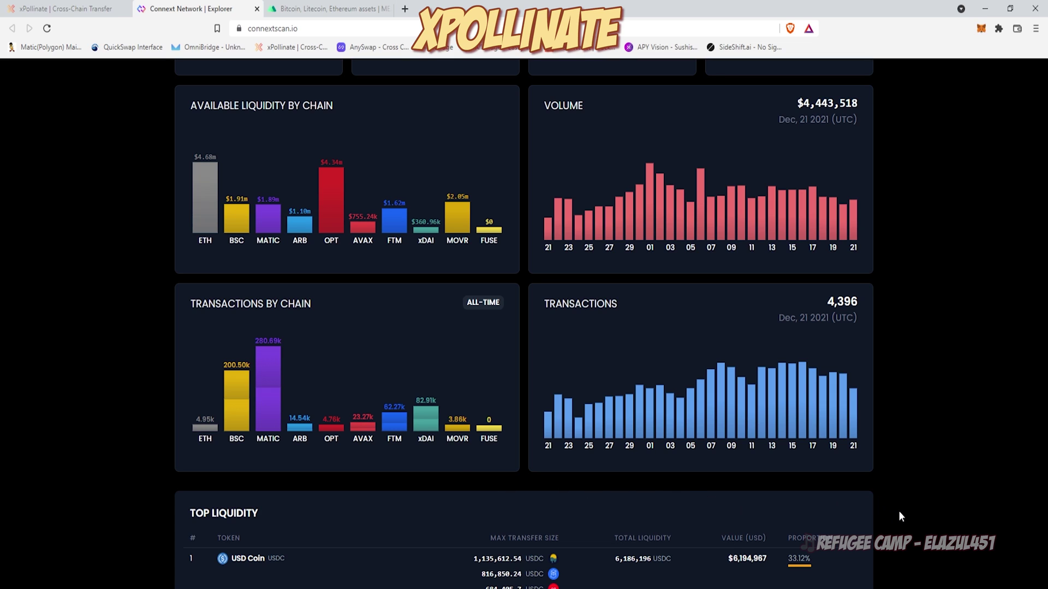
scroll(908, 513, "down", 4)
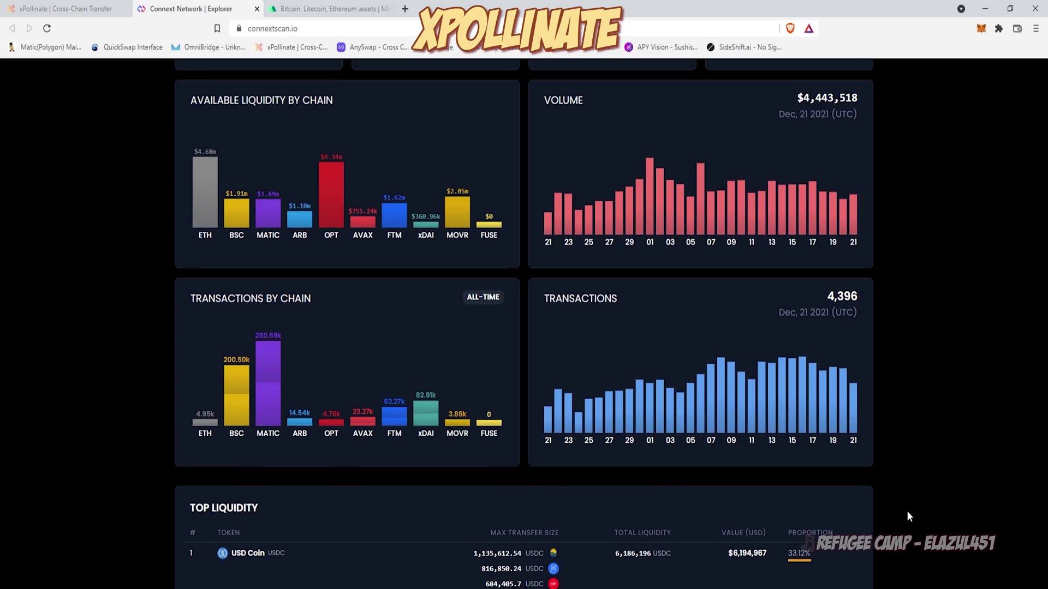
scroll(908, 513, "down", 2)
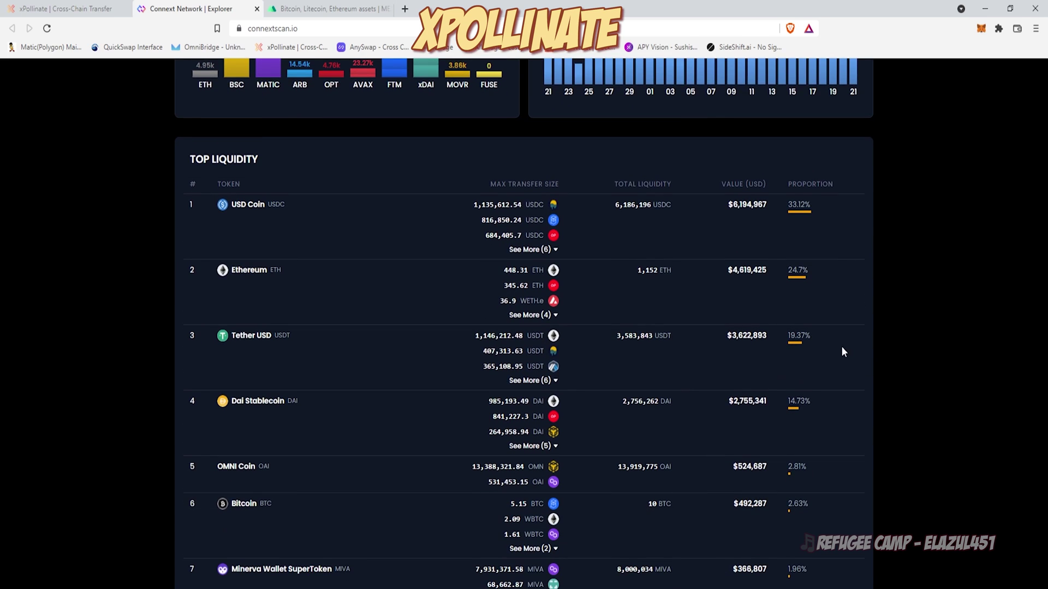
scroll(909, 483, "down", 3)
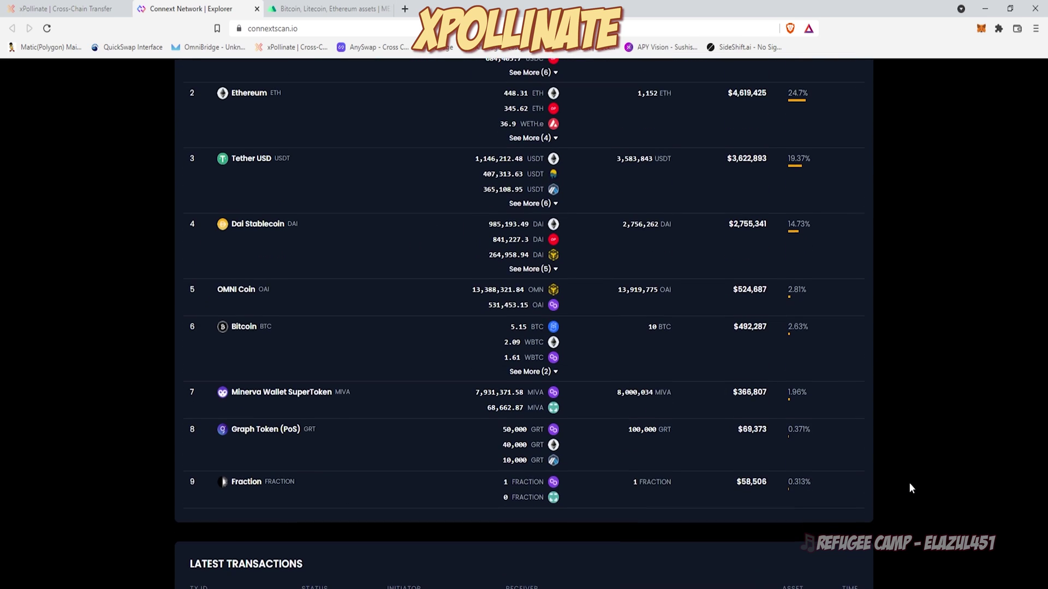
scroll(909, 482, "down", 2)
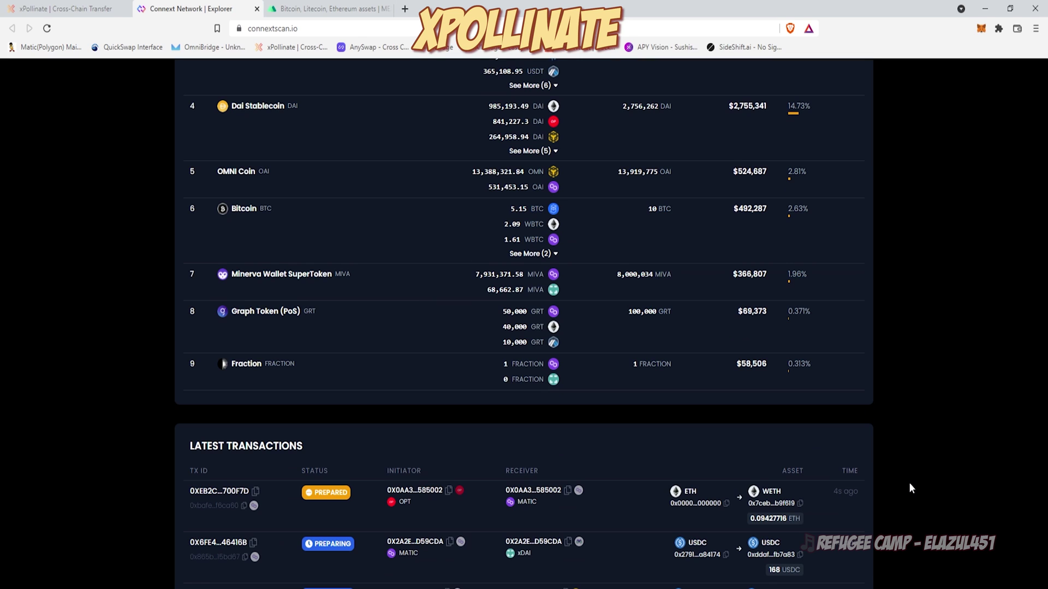
scroll(909, 482, "down", 3)
right_click(907, 482)
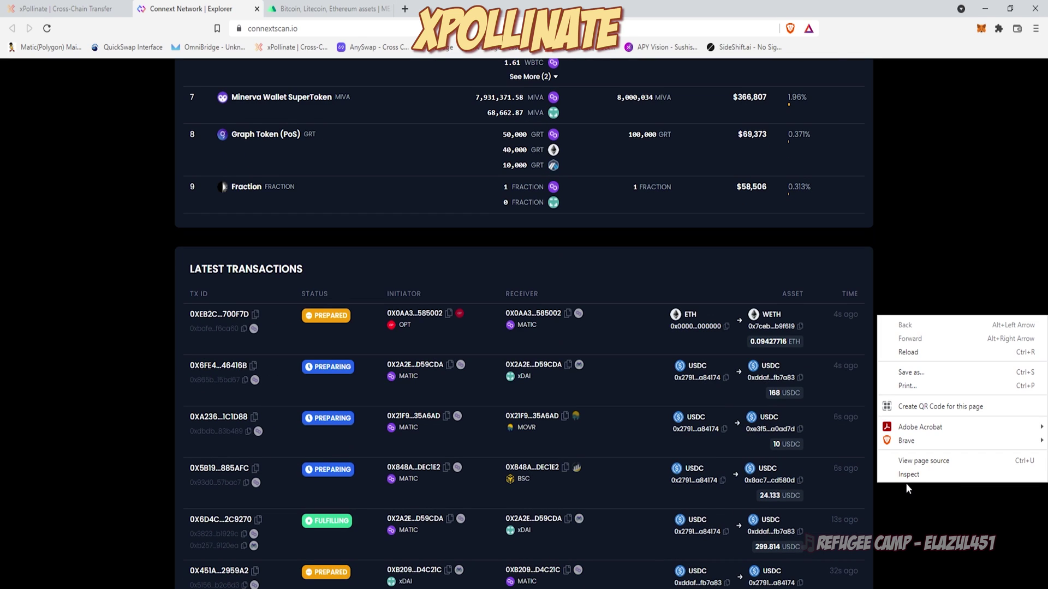
key("Escape")
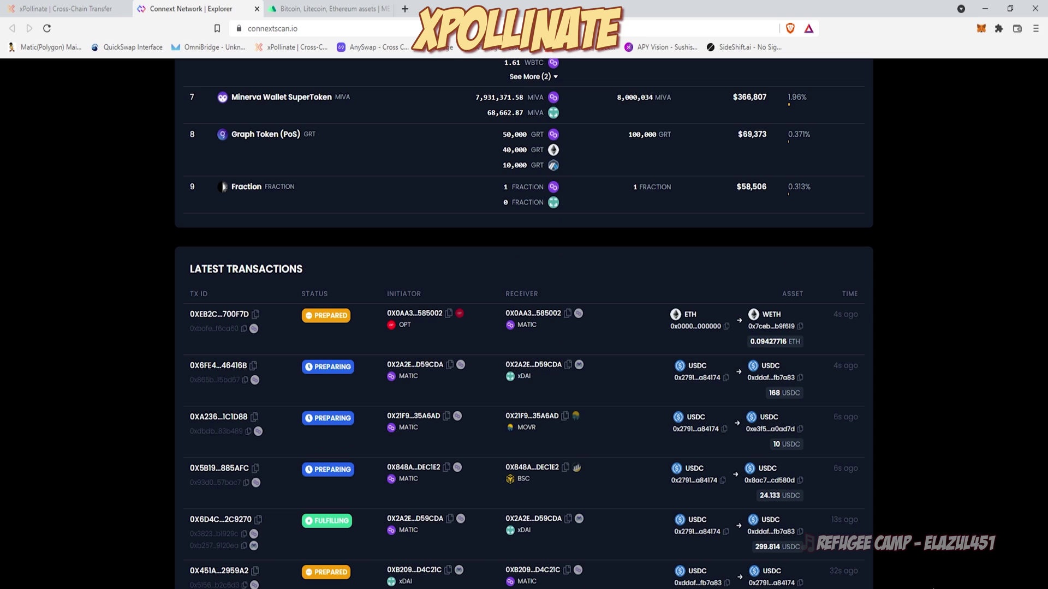
scroll(524, 327, "up", 15)
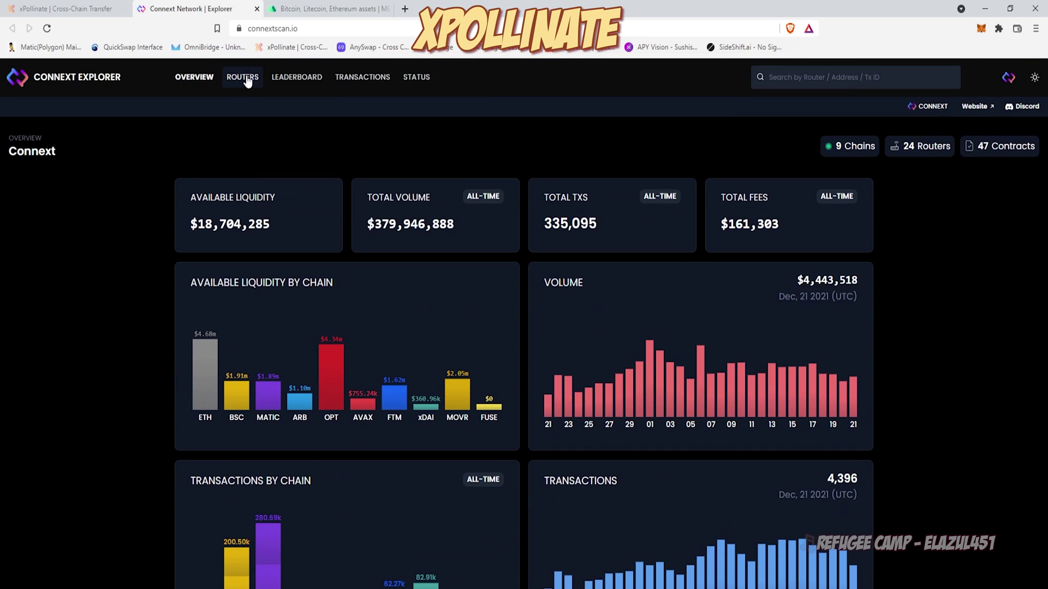
Step: View the Connext Explorer's routers, router leaderboard, latest transactions, and chain status pages
left_click(247, 79)
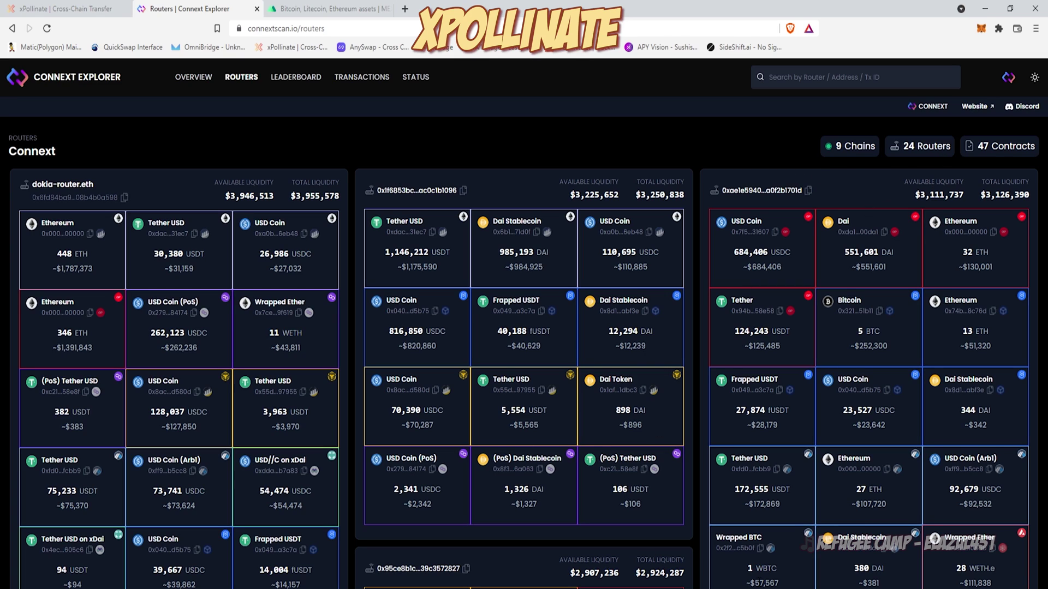
left_click(297, 78)
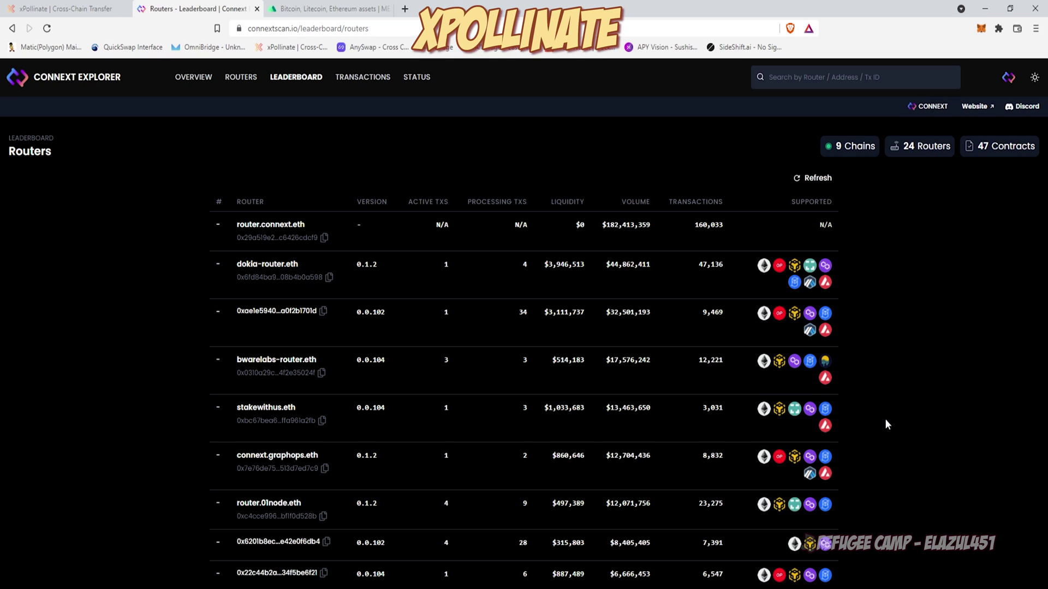
left_click(362, 77)
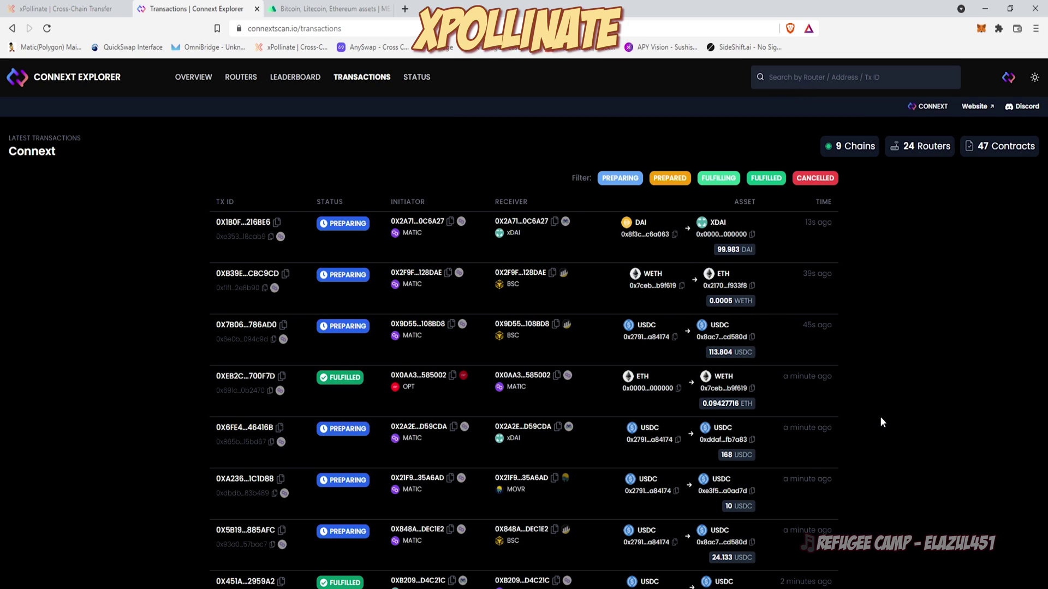
left_click(406, 76)
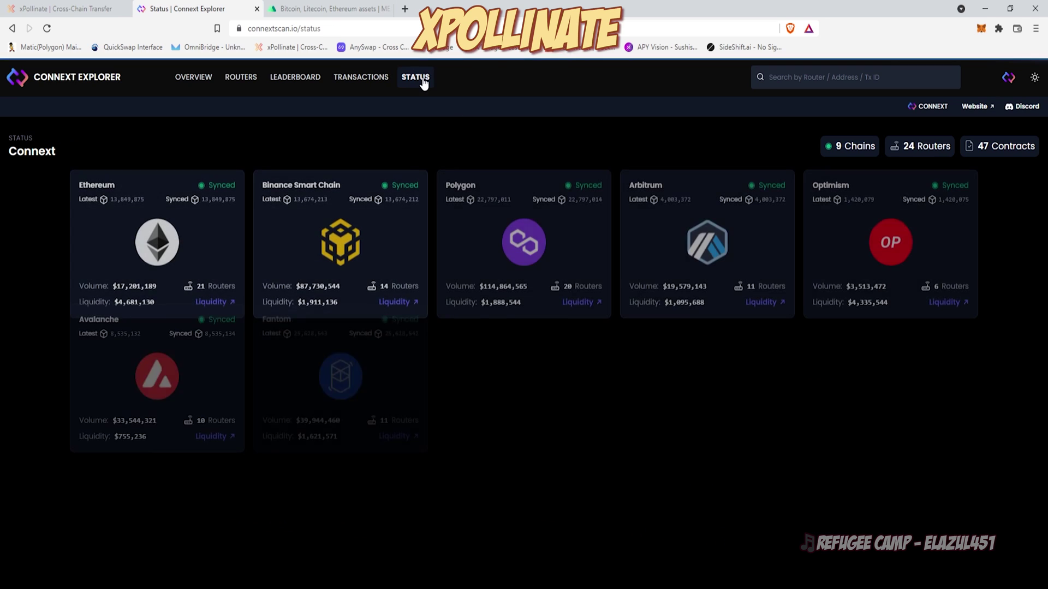